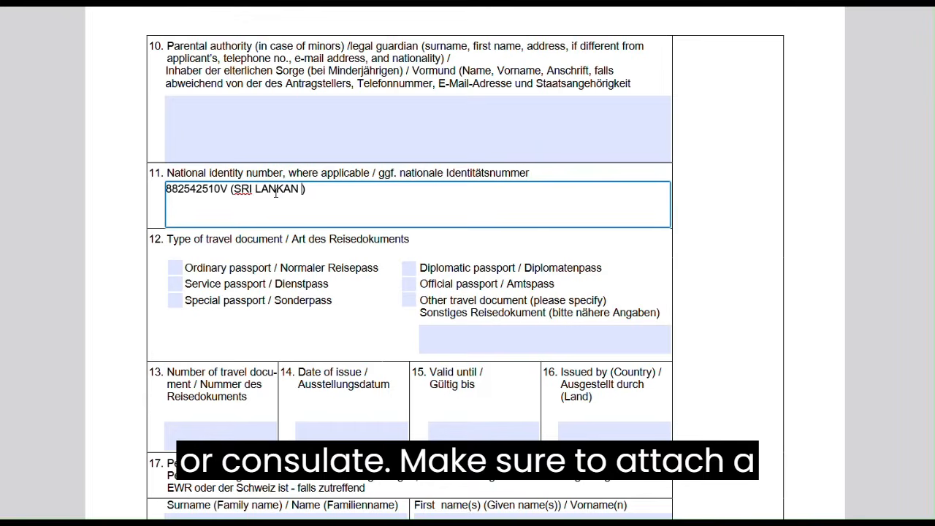
Delete the bracketed nationality note so field 11 holds only the national identity number
{"action": "type", "text": "ID"}
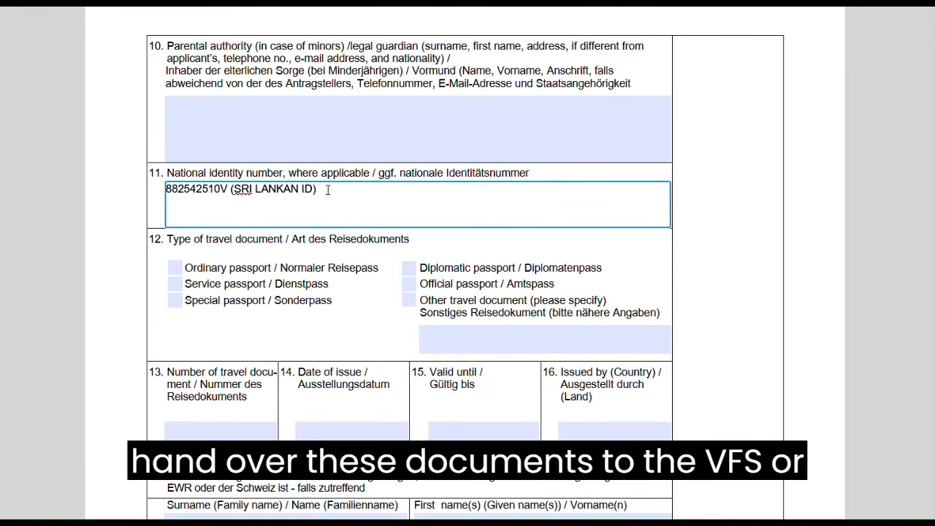
{"action": "key", "text": "BackSpace"}
{"action": "key", "text": "BackSpace"}
{"action": "key", "text": "BackSpace"}
{"action": "key", "text": "BackSpace"}
{"action": "key", "text": "BackSpace"}
{"action": "key", "text": "BackSpace"}
{"action": "key", "text": "BackSpace"}
{"action": "key", "text": "BackSpace"}
{"action": "key", "text": "BackSpace"}
{"action": "key", "text": "BackSpace"}
{"action": "key", "text": "BackSpace"}
{"action": "key", "text": "BackSpace"}
{"action": "key", "text": "BackSpace"}
{"action": "key", "text": "BackSpace"}
{"action": "key", "text": "BackSpace"}
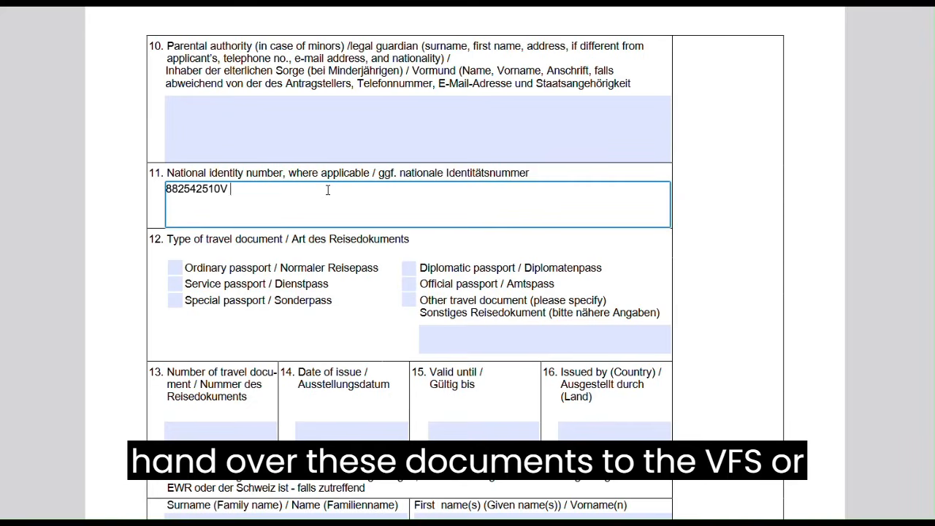
{"action": "scroll", "coordinate": [328, 190], "scroll_direction": "up", "scroll_amount": 10}
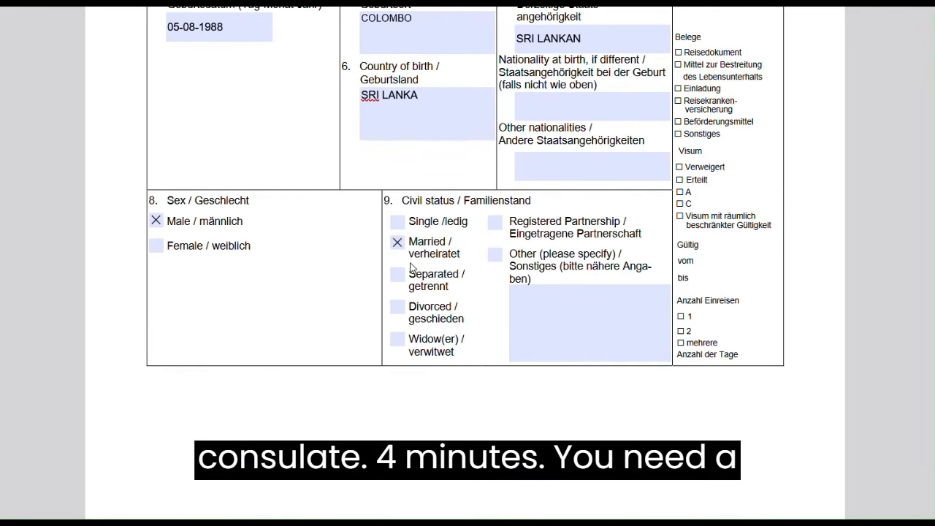
{"action": "scroll", "coordinate": [401, 260], "scroll_direction": "down", "scroll_amount": 5}
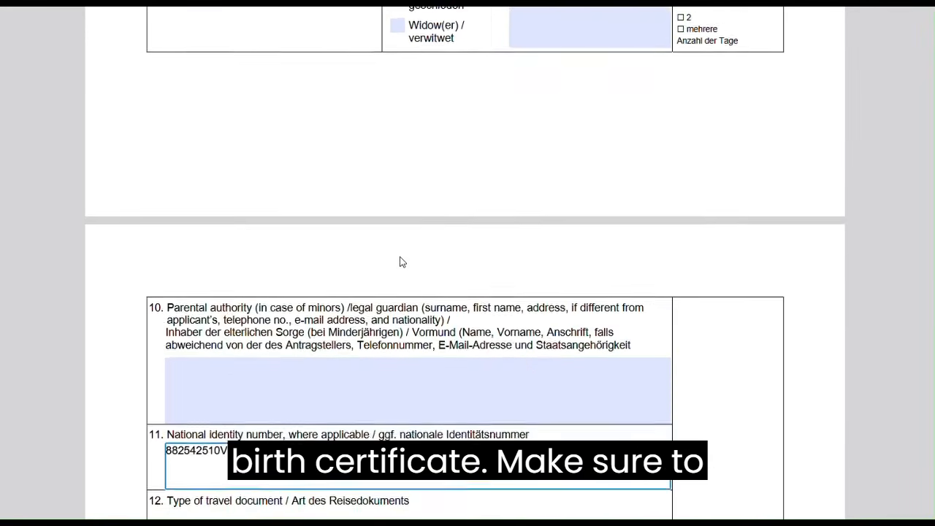
{"action": "scroll", "coordinate": [401, 261], "scroll_direction": "down", "scroll_amount": 1}
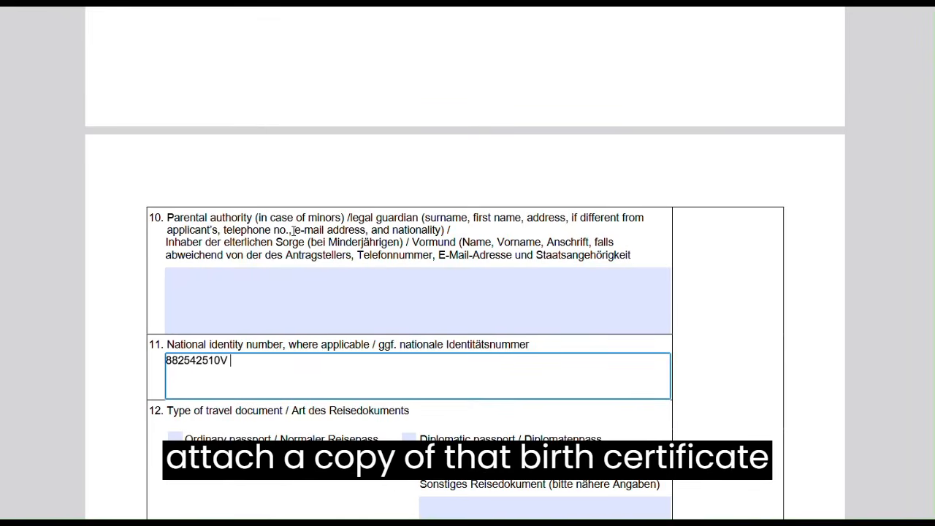
{"action": "scroll", "coordinate": [293, 230], "scroll_direction": "down", "scroll_amount": 1}
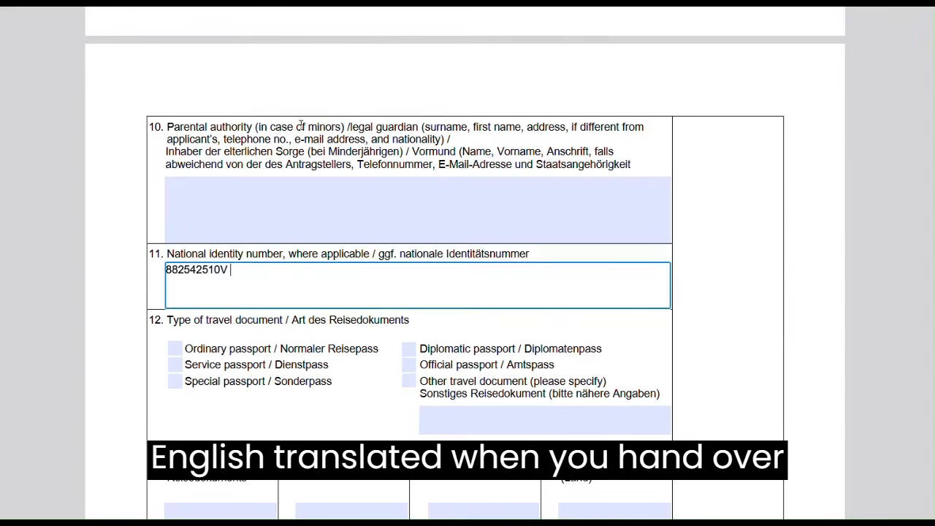
{"action": "left_click_drag", "start_coordinate": [300, 124], "coordinate": [347, 128]}
{"action": "left_click", "coordinate": [312, 212]}
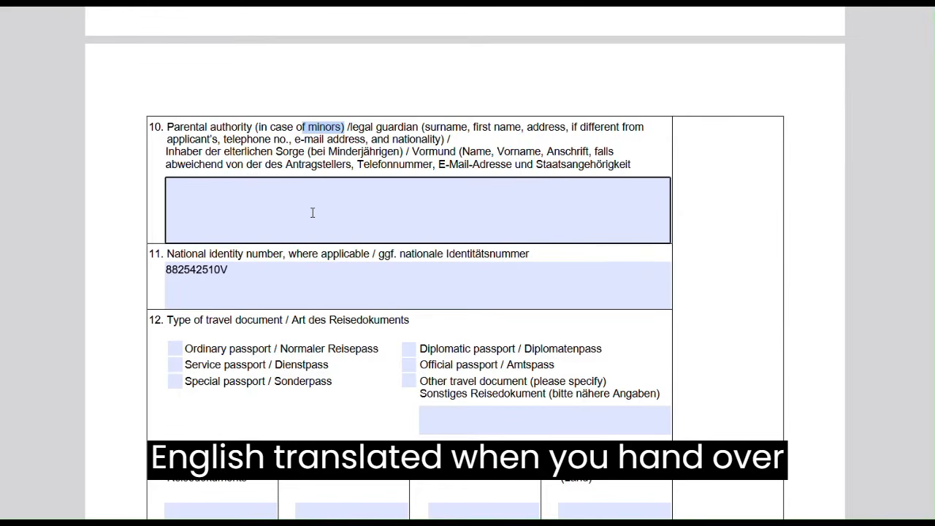
{"action": "scroll", "coordinate": [313, 213], "scroll_direction": "down", "scroll_amount": 2}
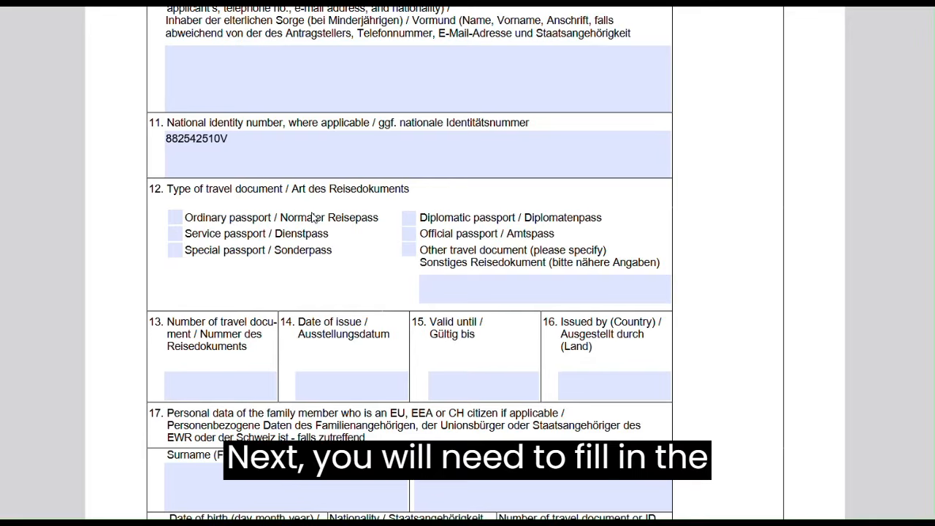
{"action": "scroll", "coordinate": [312, 217], "scroll_direction": "down", "scroll_amount": 1}
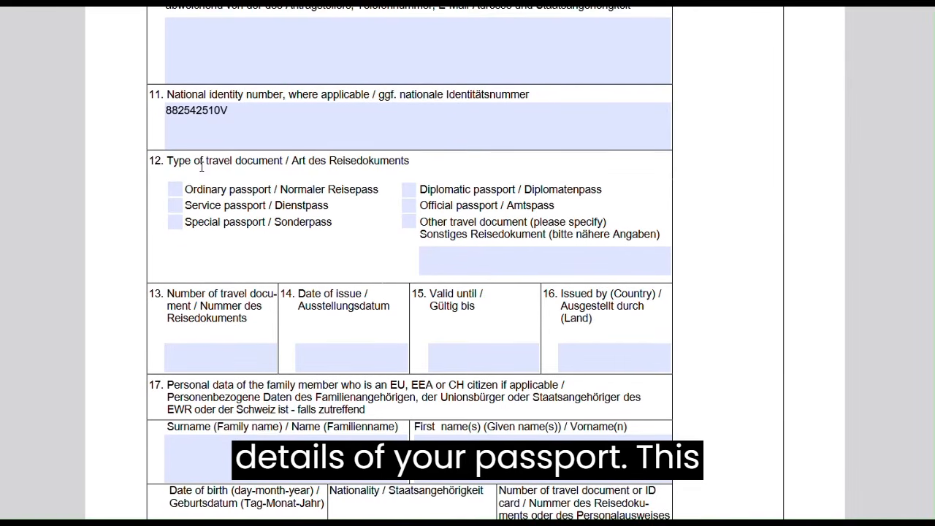
{"action": "left_click_drag", "start_coordinate": [170, 161], "coordinate": [267, 163]}
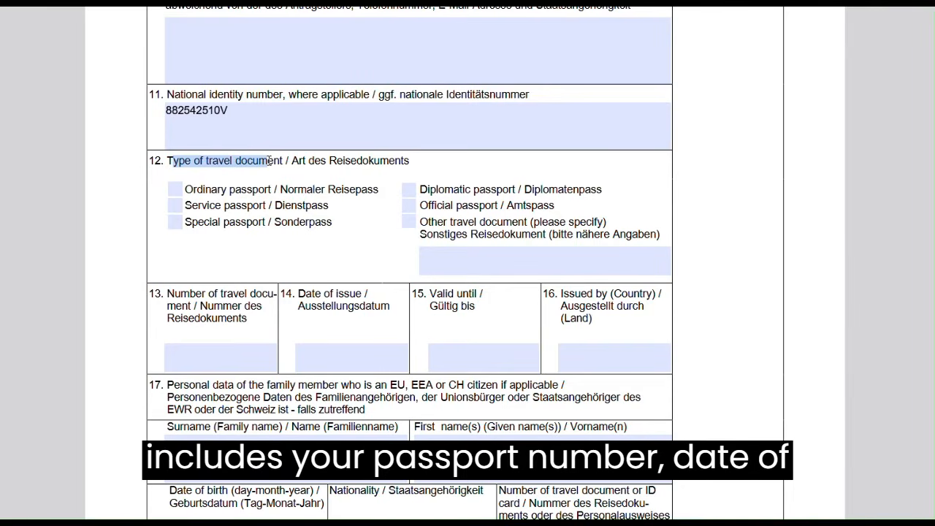
Tick Ordinary passport and enter the passport number in item 13
{"action": "left_click", "coordinate": [174, 189]}
{"action": "left_click", "coordinate": [436, 265]}
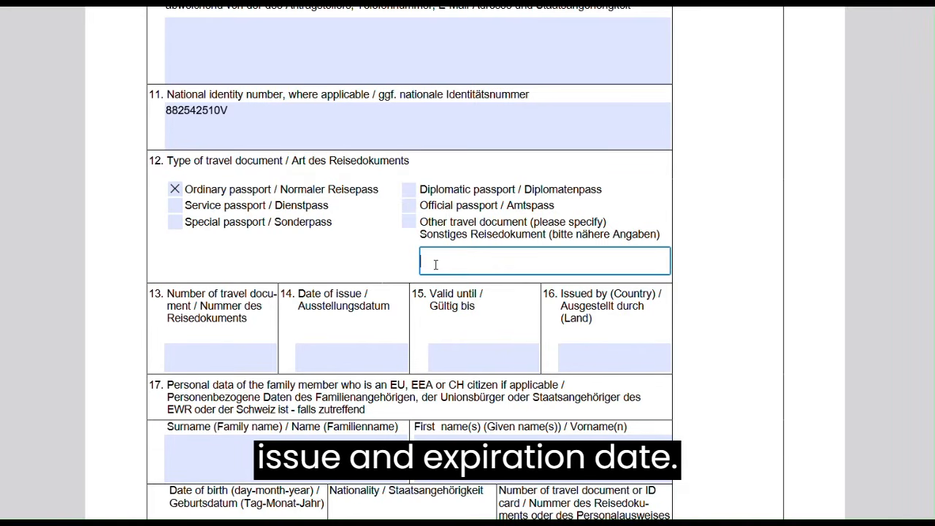
{"action": "scroll", "coordinate": [435, 265], "scroll_direction": "down", "scroll_amount": 2}
{"action": "left_click", "coordinate": [219, 297]}
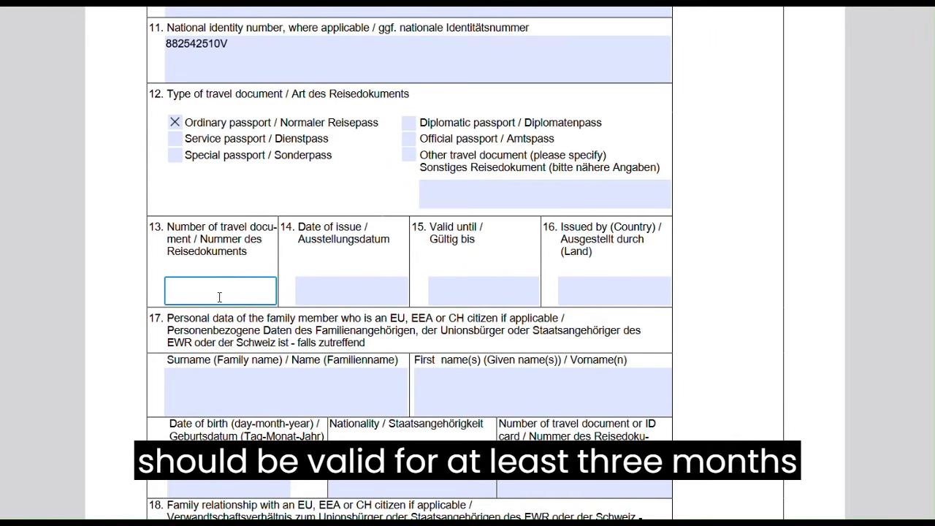
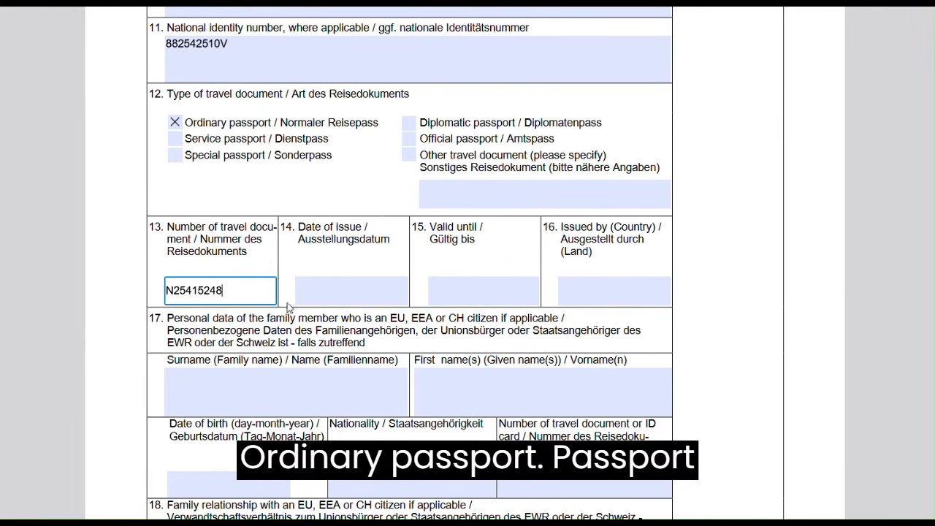
Enter issue date 06-12-2012, valid-until date 06-12-2027 and issuing country SRI LANKA
{"action": "left_click", "coordinate": [321, 297]}
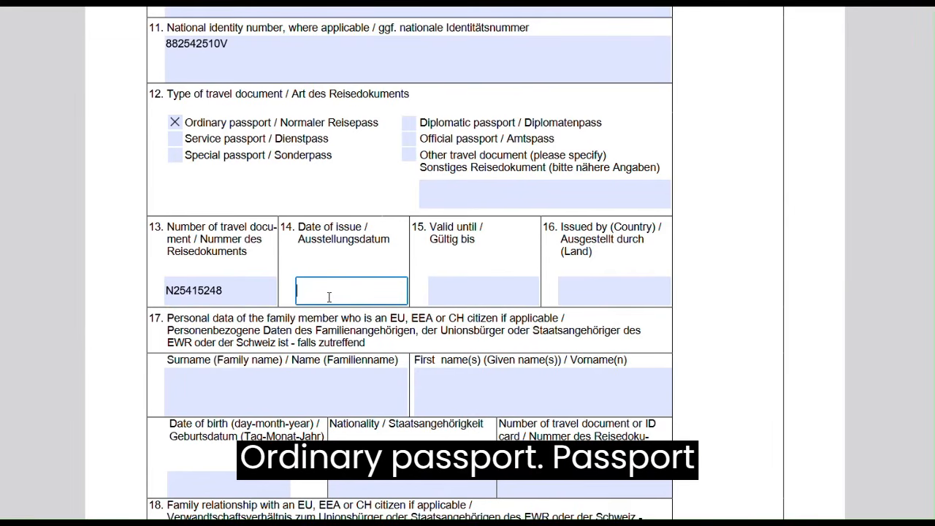
{"action": "type", "text": "05-08-"}
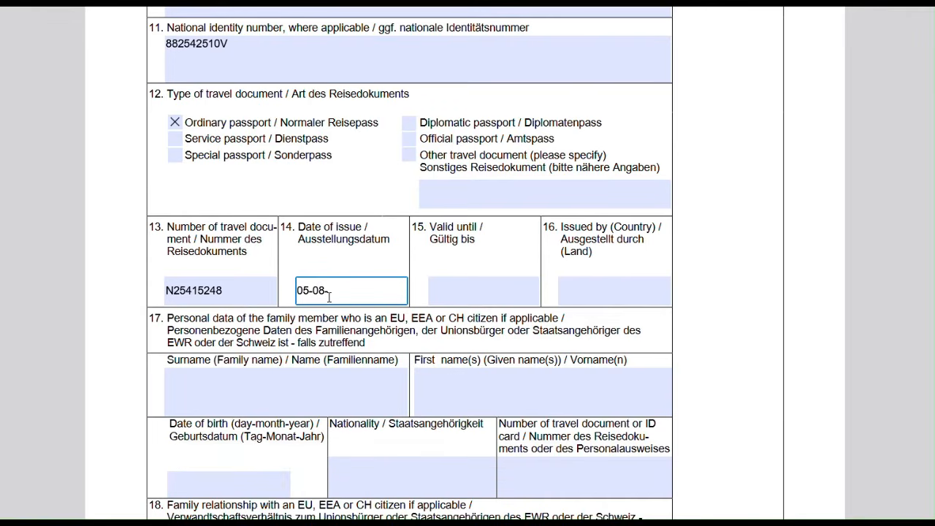
{"action": "key", "text": "BackSpace"}
{"action": "key", "text": "BackSpace"}
{"action": "key", "text": "BackSpace"}
{"action": "key", "text": "BackSpace"}
{"action": "key", "text": "BackSpace"}
{"action": "type", "text": "6"}
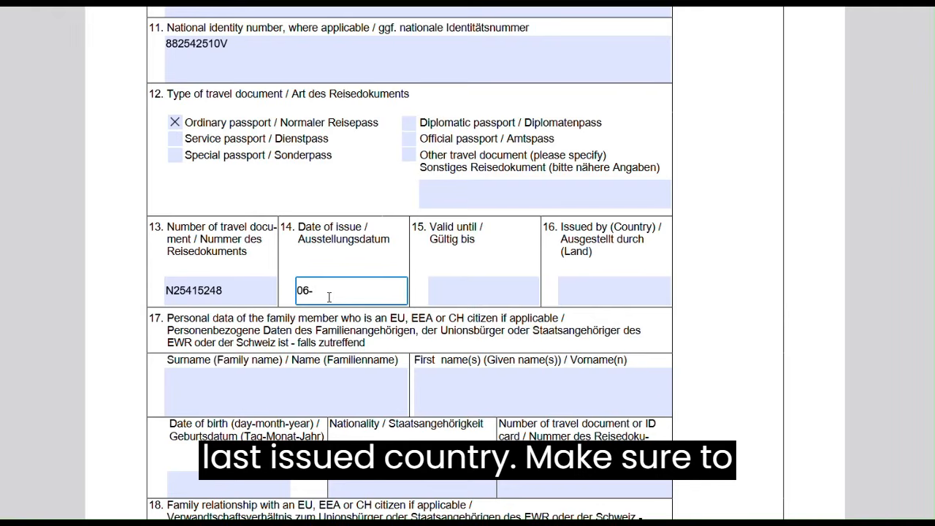
{"action": "type", "text": "-12-2012"}
{"action": "left_click", "coordinate": [444, 294]}
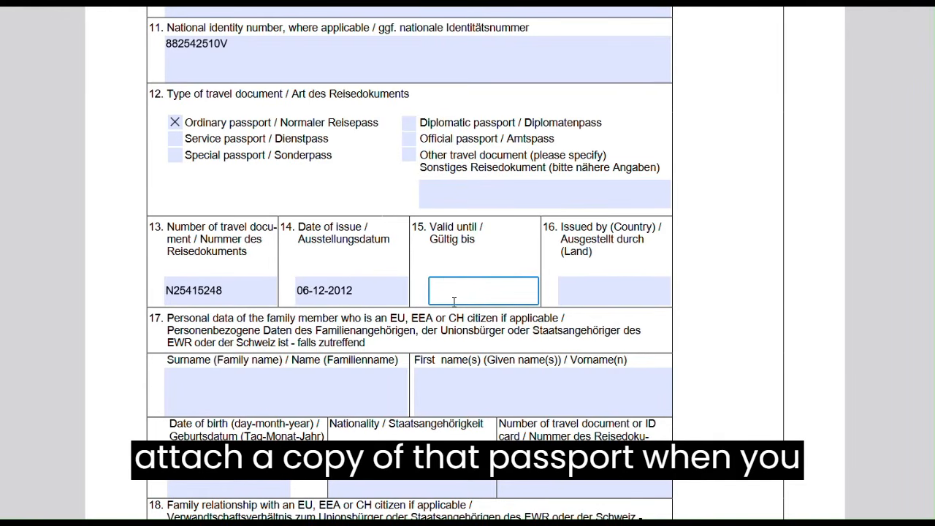
{"action": "type", "text": "06-12-2022"}
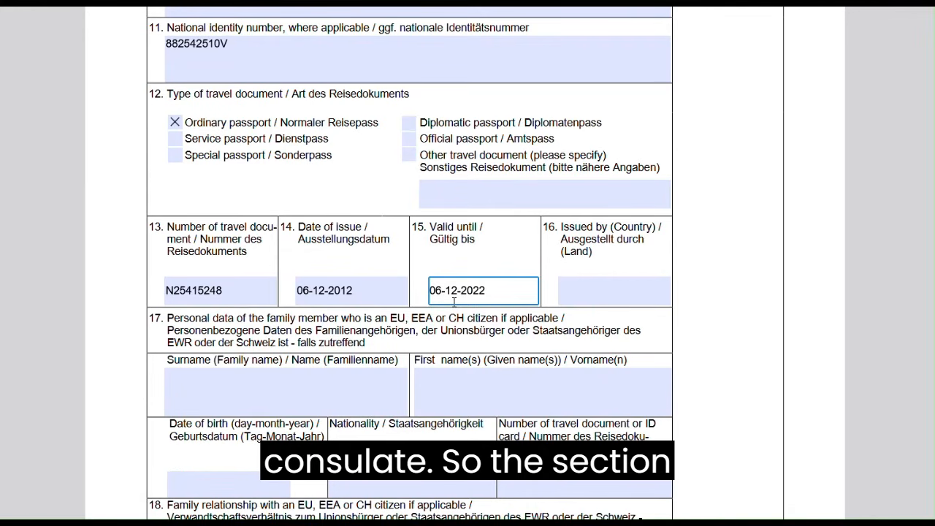
{"action": "key", "text": "BackSpace"}
{"action": "left_click", "coordinate": [584, 292]}
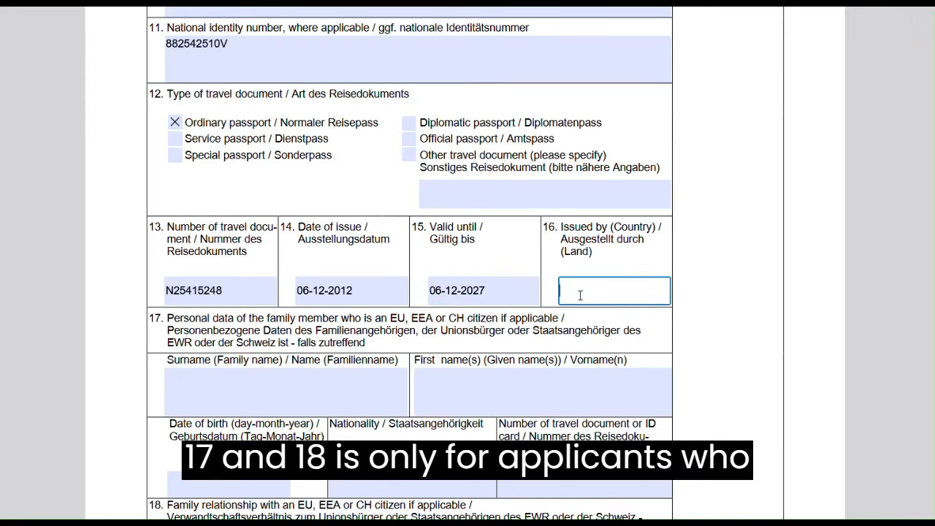
{"action": "type", "text": "SRI LANKA"}
{"action": "scroll", "coordinate": [366, 374], "scroll_direction": "down", "scroll_amount": 3}
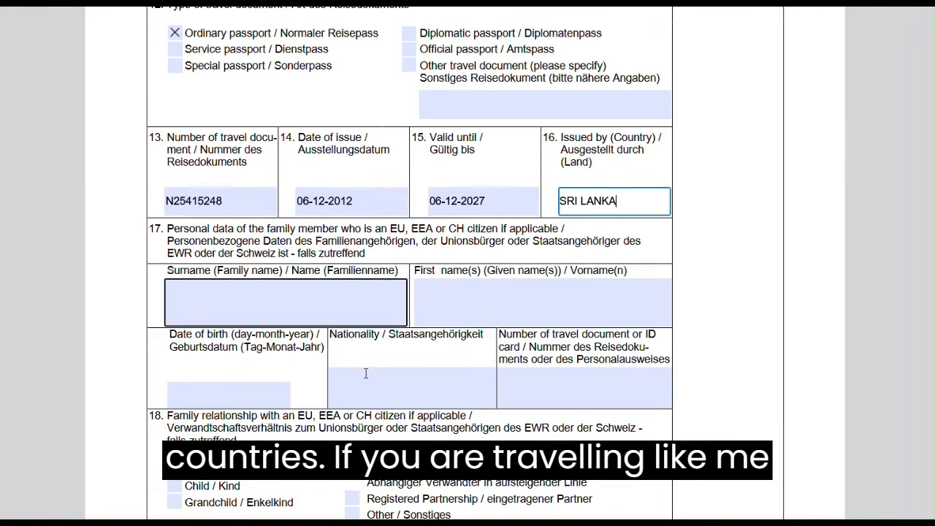
{"action": "left_click_drag", "start_coordinate": [435, 230], "coordinate": [261, 252]}
Scroll to section 19 and enter the street line of the home address
{"action": "scroll", "coordinate": [347, 350], "scroll_direction": "down", "scroll_amount": 5}
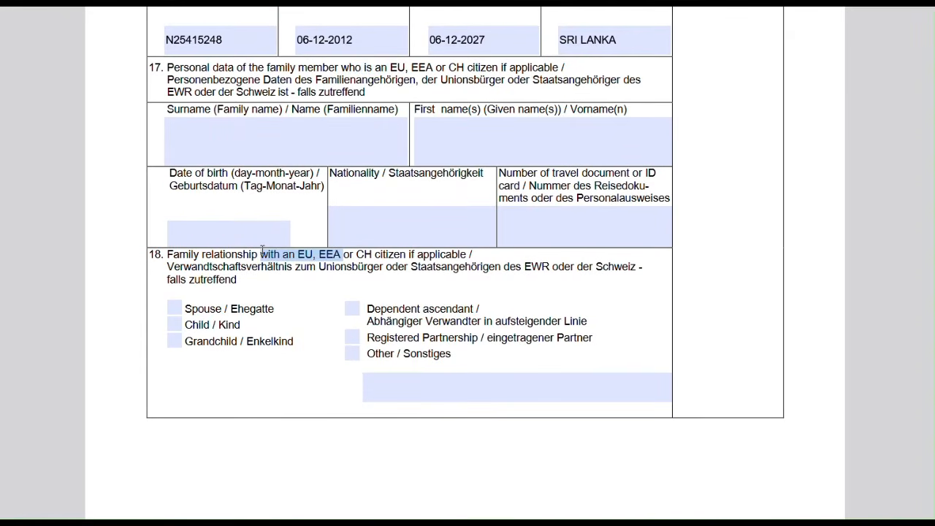
{"action": "scroll", "coordinate": [297, 327], "scroll_direction": "down", "scroll_amount": 2}
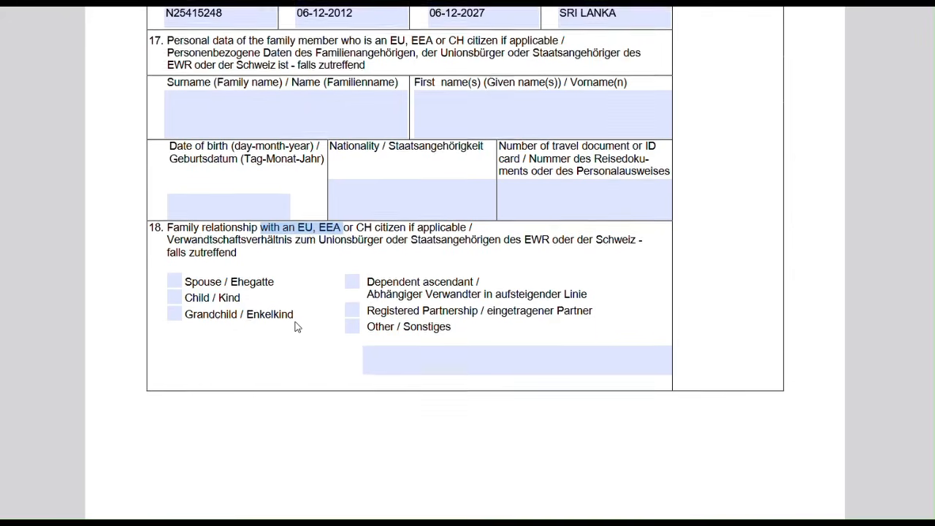
{"action": "scroll", "coordinate": [296, 327], "scroll_direction": "down", "scroll_amount": 10}
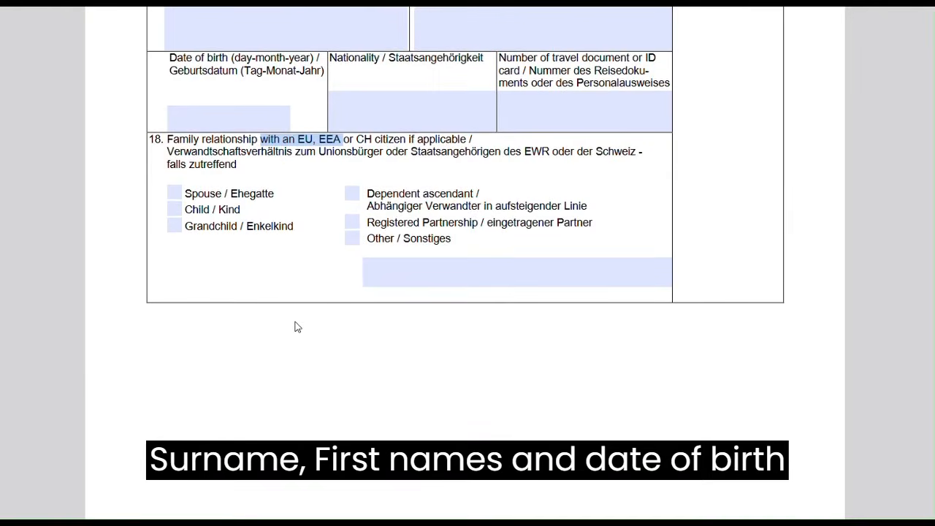
{"action": "scroll", "coordinate": [296, 326], "scroll_direction": "up", "scroll_amount": 9}
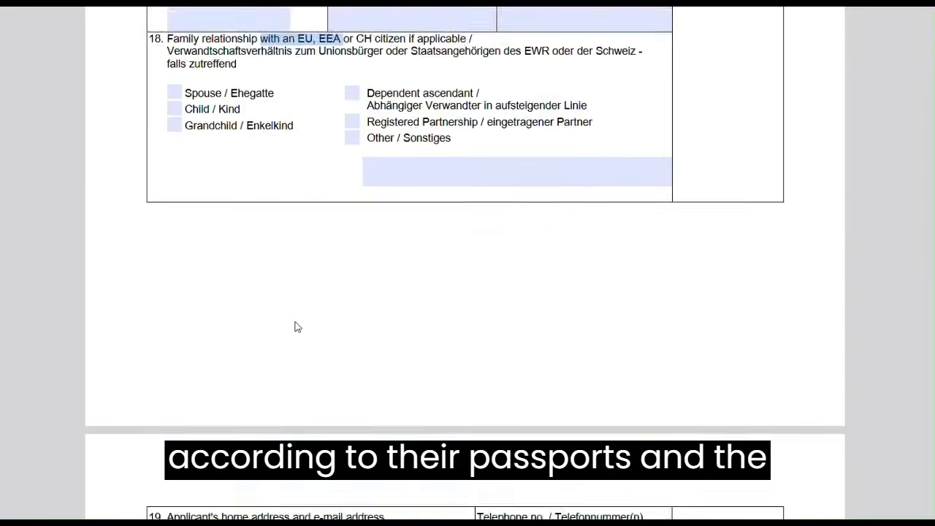
{"action": "scroll", "coordinate": [297, 326], "scroll_direction": "down", "scroll_amount": 9}
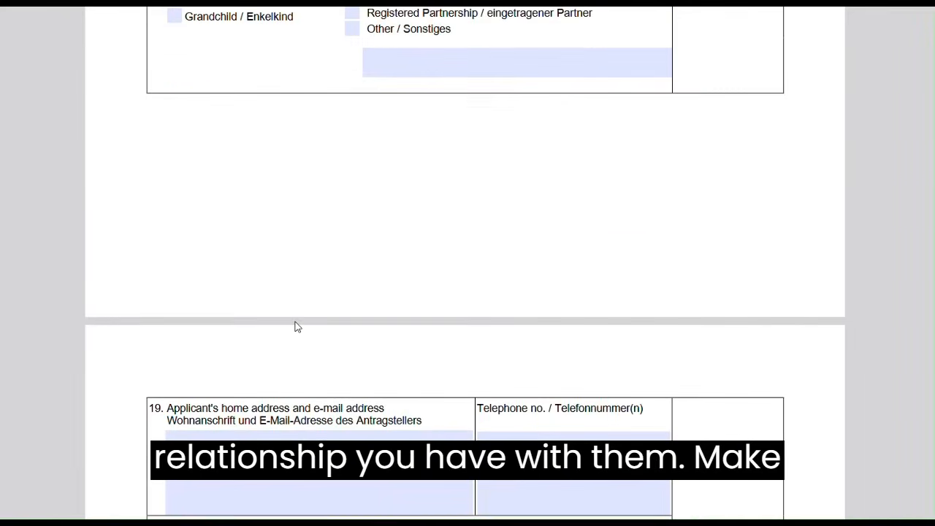
{"action": "scroll", "coordinate": [296, 322], "scroll_direction": "down", "scroll_amount": 3}
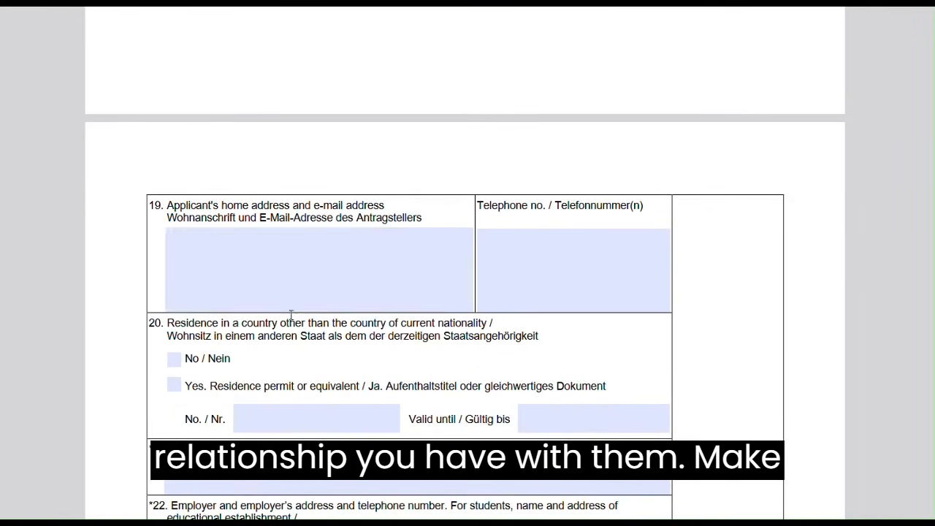
{"action": "left_click", "coordinate": [239, 258]}
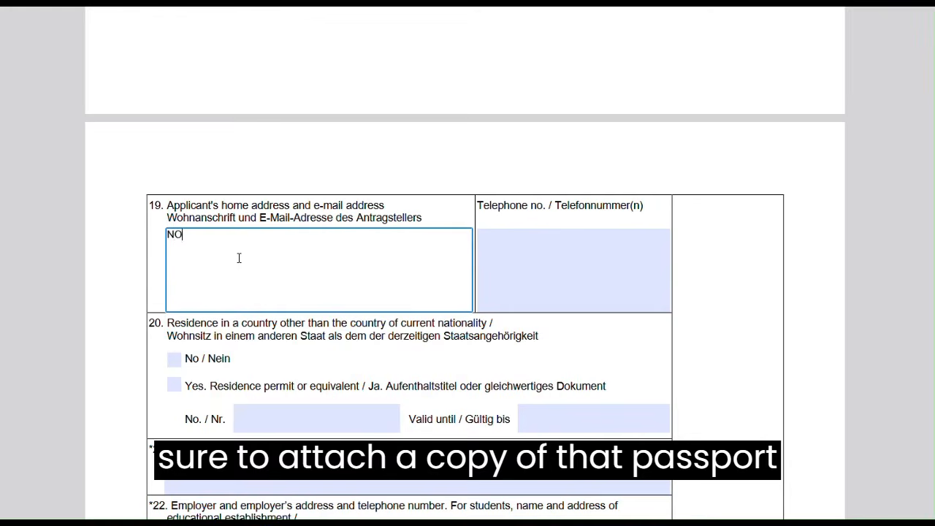
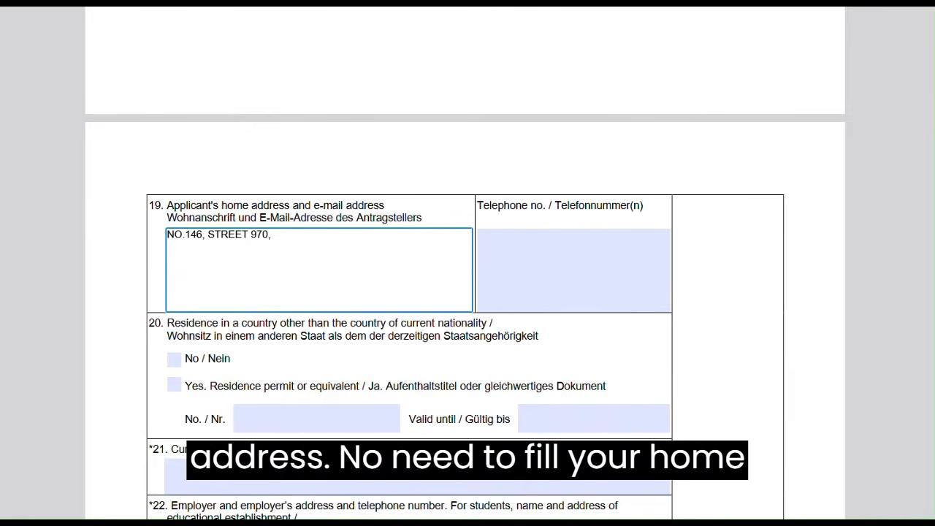
Add the zone and QATAR lines, then the applicant's e-mail after a blank line
{"action": "left_click", "coordinate": [290, 7]}
{"action": "scroll", "coordinate": [290, 7], "scroll_direction": "down", "scroll_amount": 1}
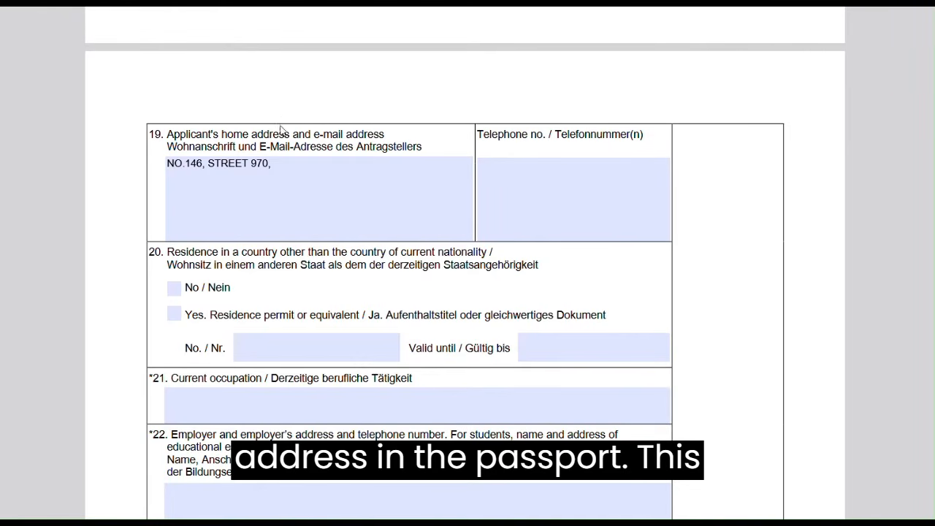
{"action": "left_click", "coordinate": [276, 179]}
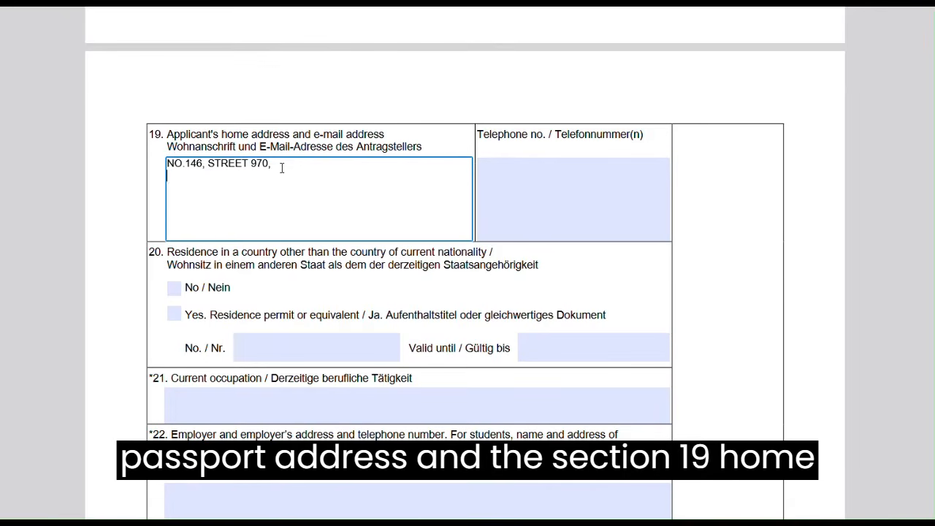
{"action": "type", "text": "ZONE "}
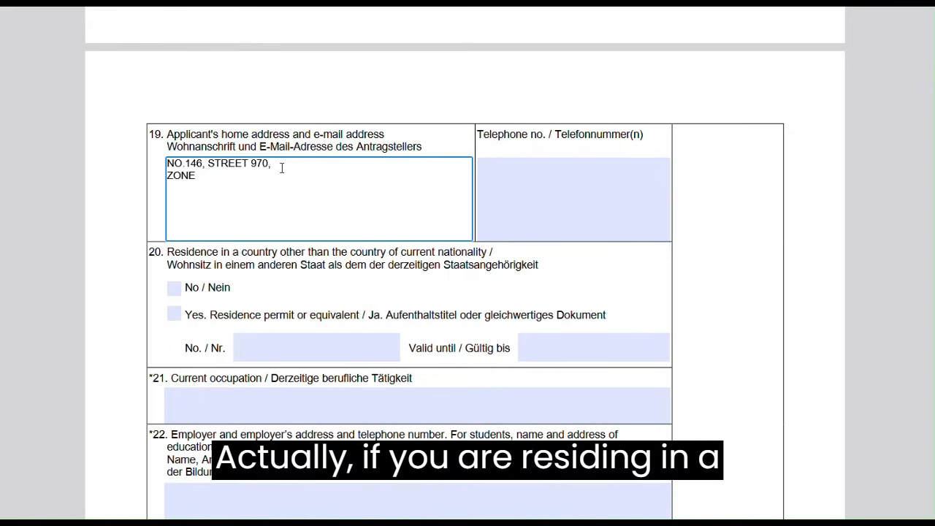
{"action": "type", "text": "NO."}
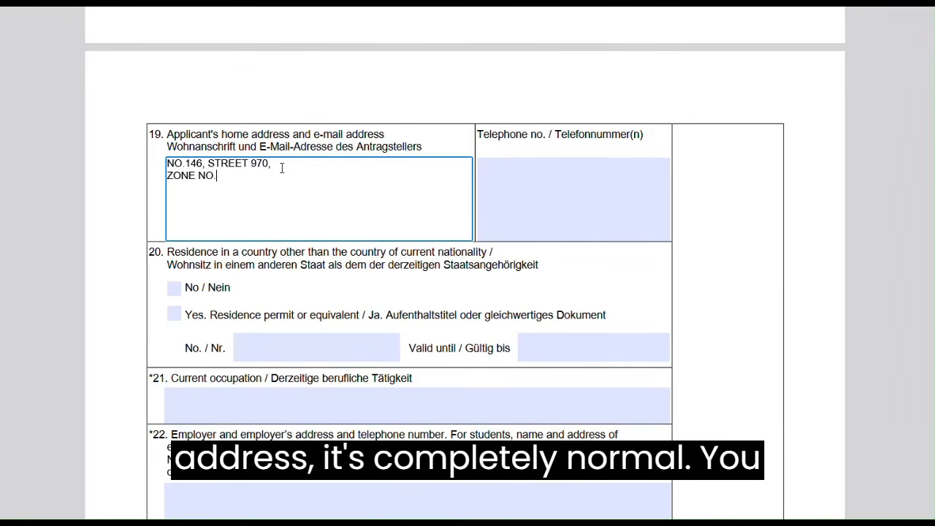
{"action": "type", "text": "12,"}
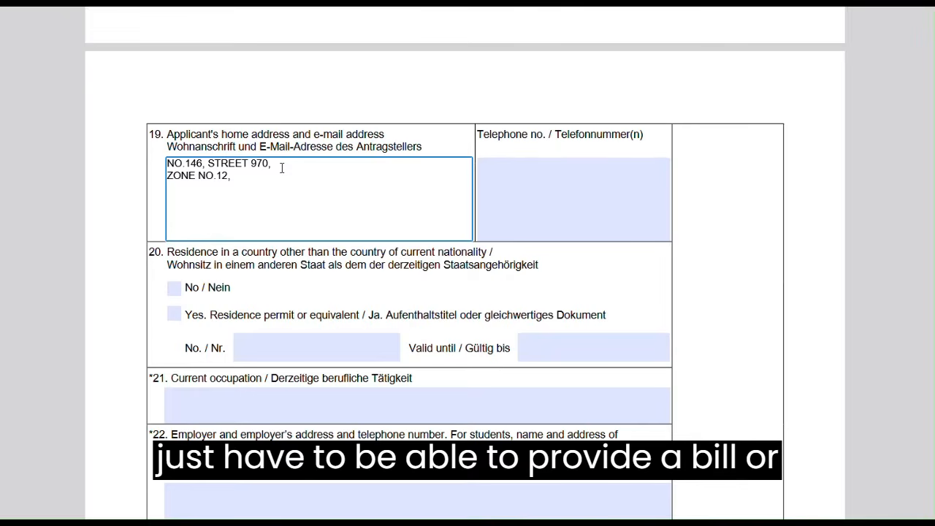
{"action": "key", "text": "Return"}
{"action": "type", "text": "QATAR"}
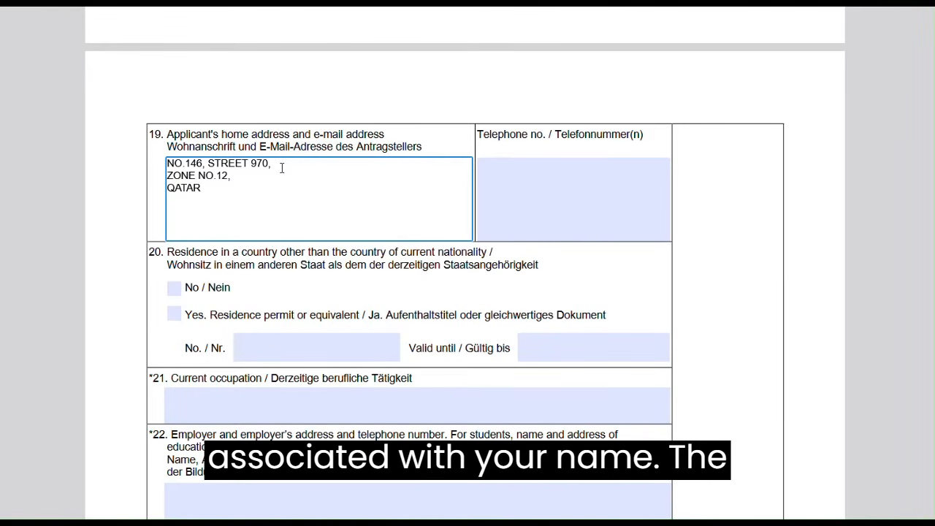
{"action": "key", "text": "Return"}
{"action": "key", "text": "Return"}
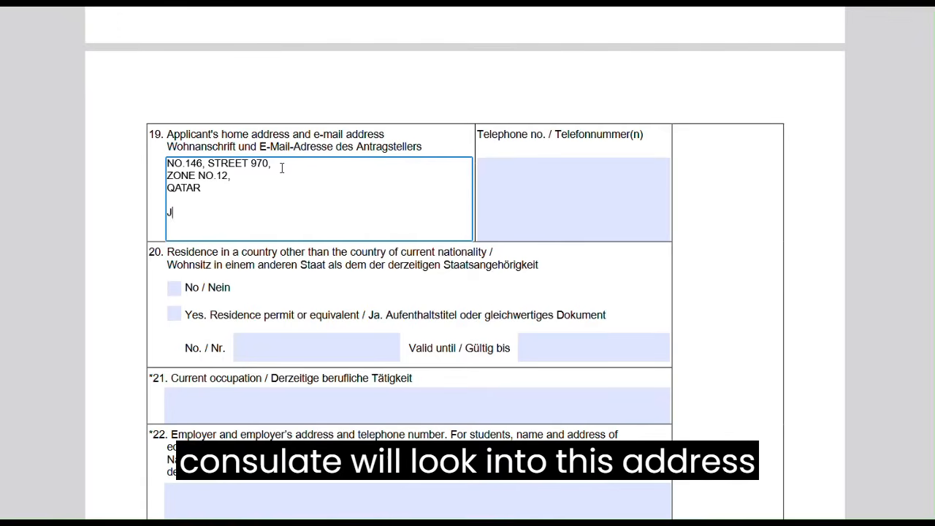
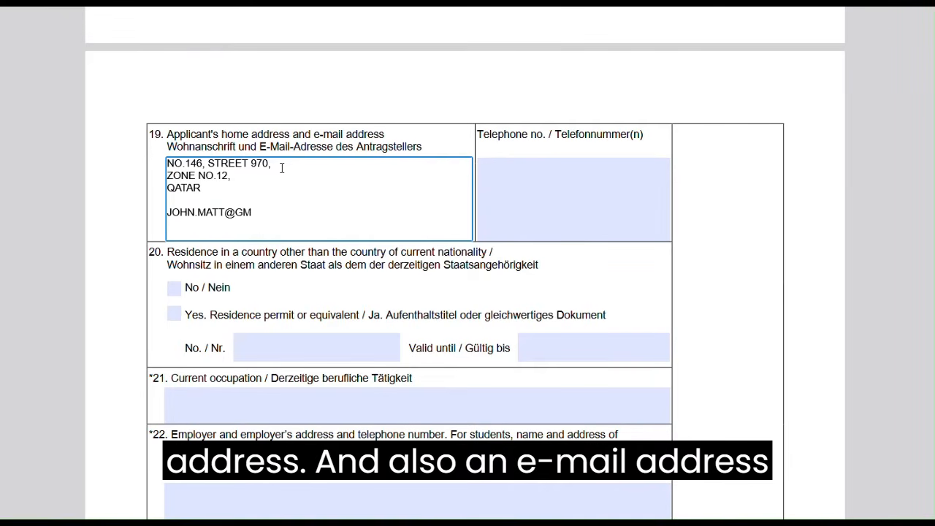
{"action": "left_click_drag", "start_coordinate": [215, 189], "coordinate": [158, 166]}
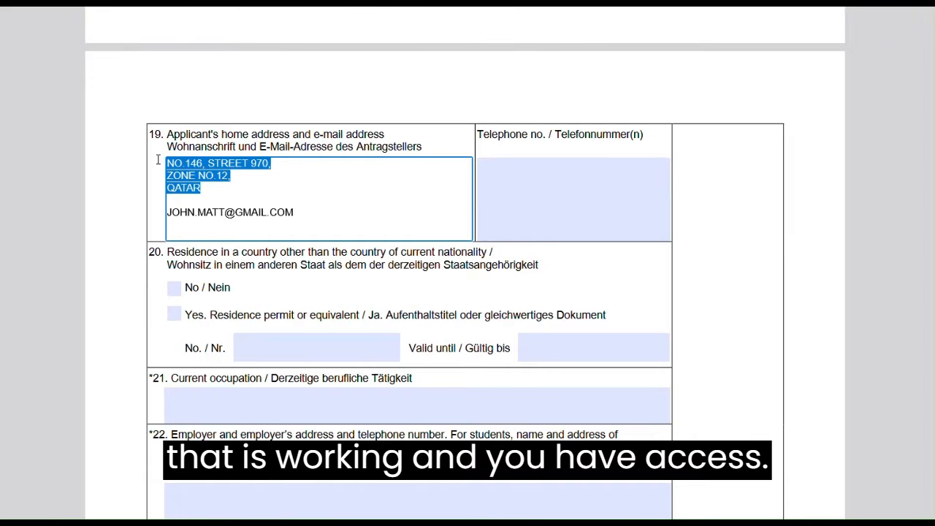
{"action": "double_click", "coordinate": [352, 190]}
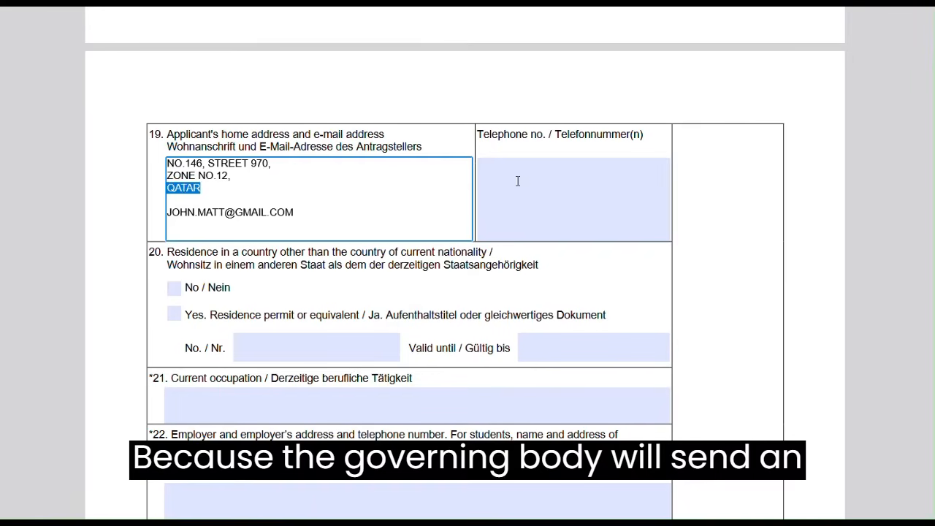
Enter the applicant's phone number with the +974 country code in the Telephone no. field
{"action": "left_click", "coordinate": [532, 180]}
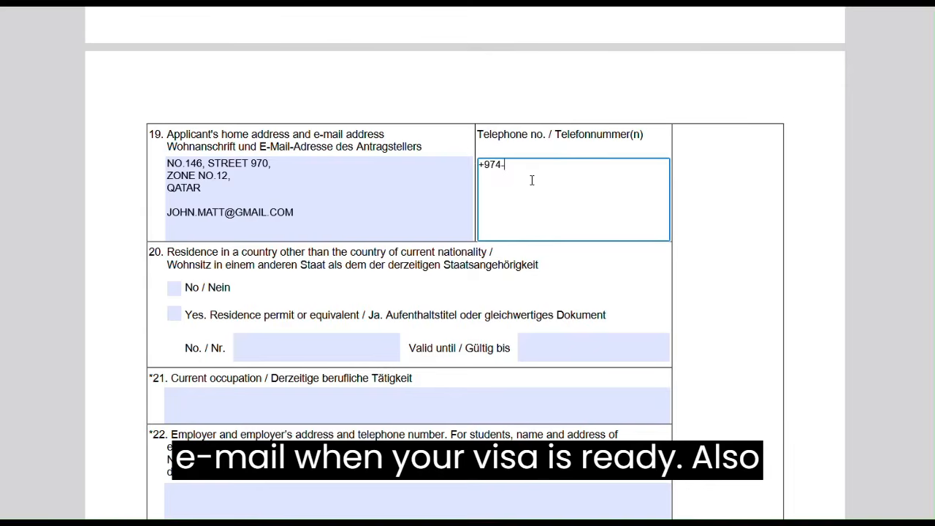
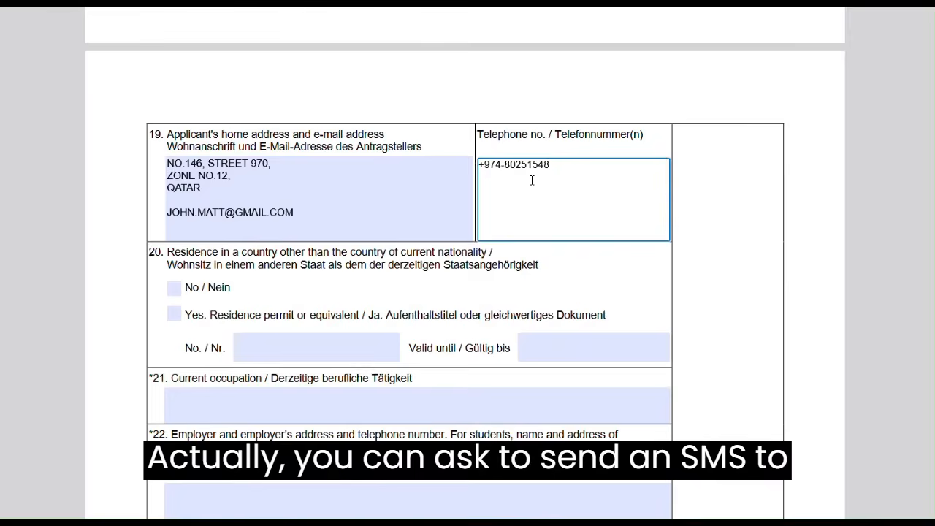
{"action": "scroll", "coordinate": [532, 180], "scroll_direction": "down", "scroll_amount": 1}
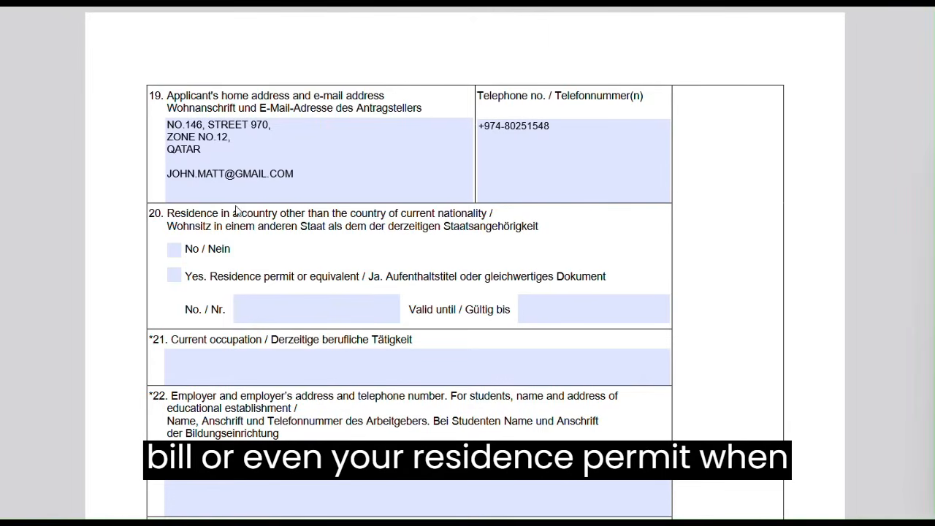
{"action": "left_click", "coordinate": [264, 307]}
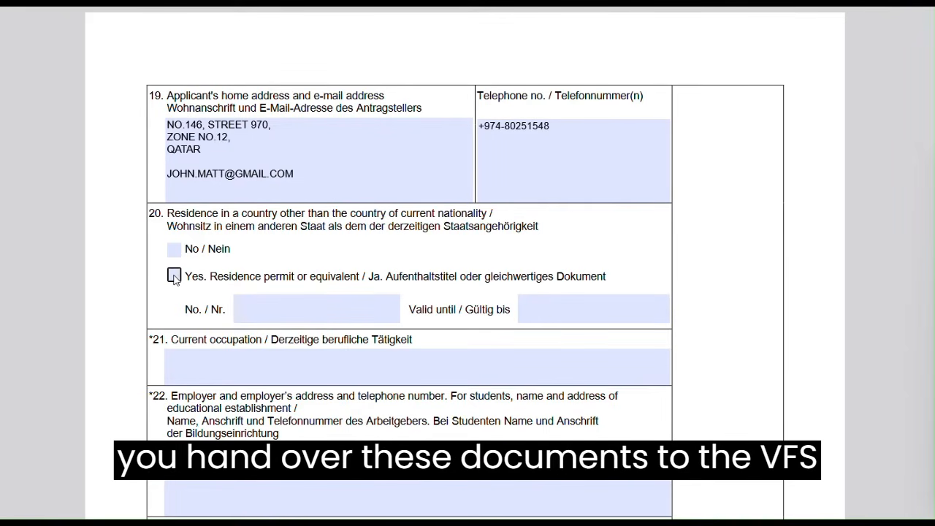
Tick Yes for a residence permit, enter its number and validity until 25-06-2025
{"action": "left_click", "coordinate": [173, 276]}
{"action": "left_click", "coordinate": [274, 318]}
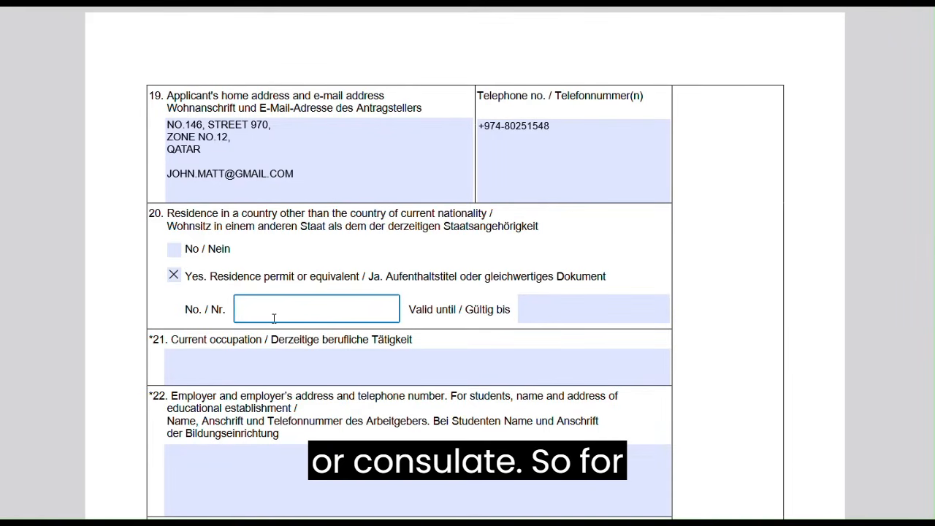
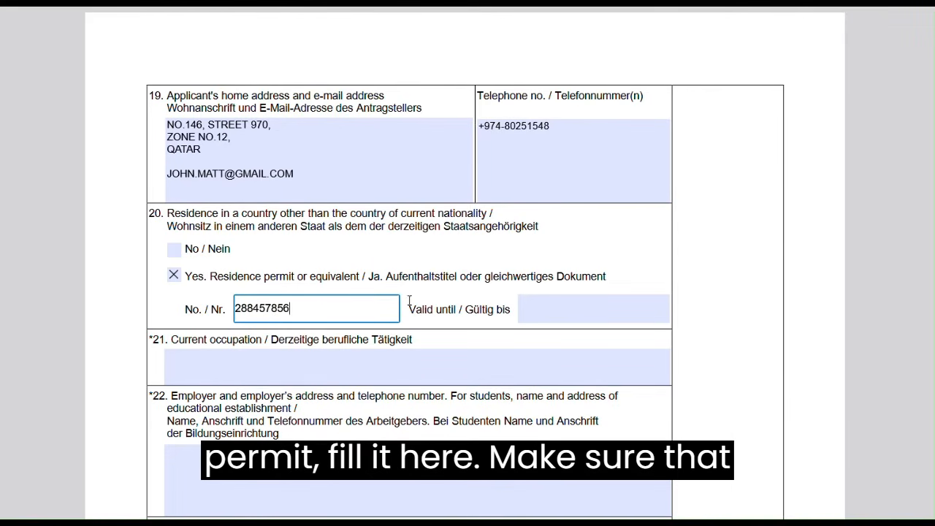
{"action": "left_click", "coordinate": [529, 305]}
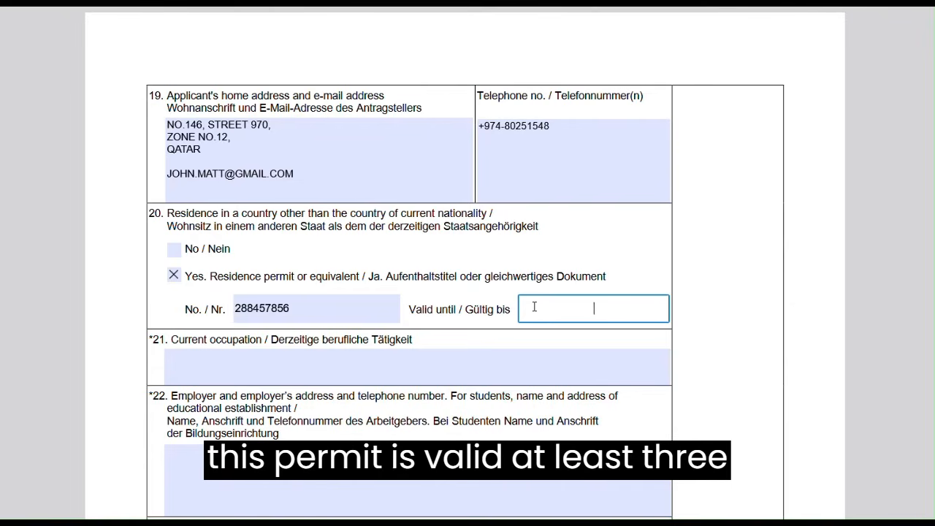
{"action": "type", "text": "25-06-2025"}
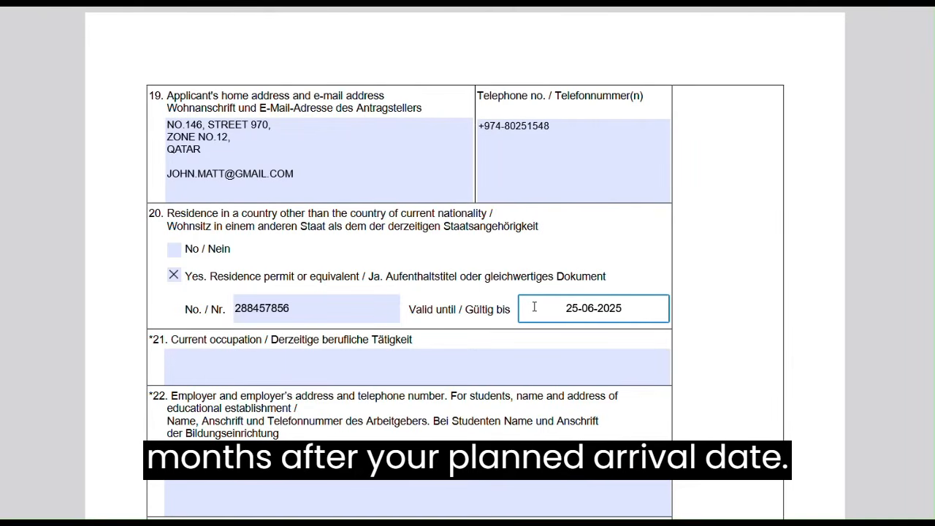
{"action": "scroll", "coordinate": [534, 307], "scroll_direction": "down", "scroll_amount": 2}
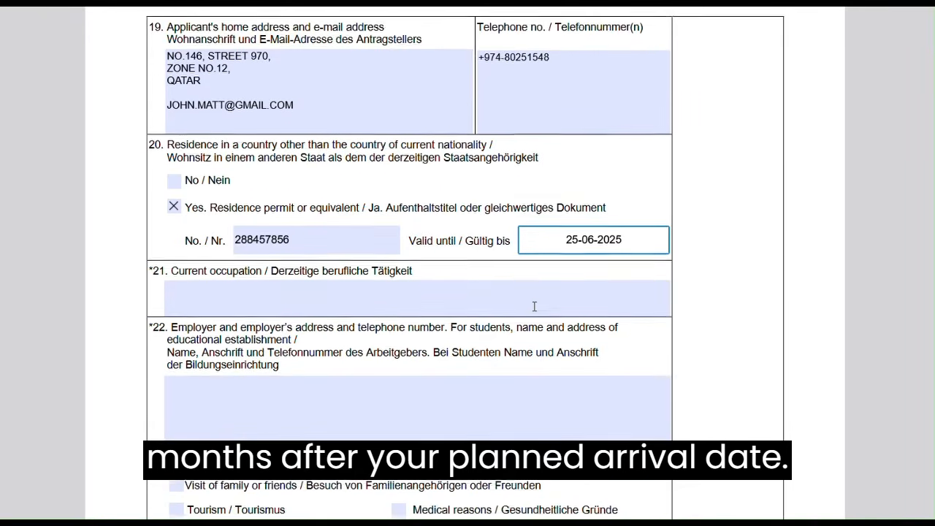
{"action": "left_click", "coordinate": [534, 307]}
{"action": "scroll", "coordinate": [534, 307], "scroll_direction": "down", "scroll_amount": 1}
{"action": "scroll", "coordinate": [534, 307], "scroll_direction": "down", "scroll_amount": 1}
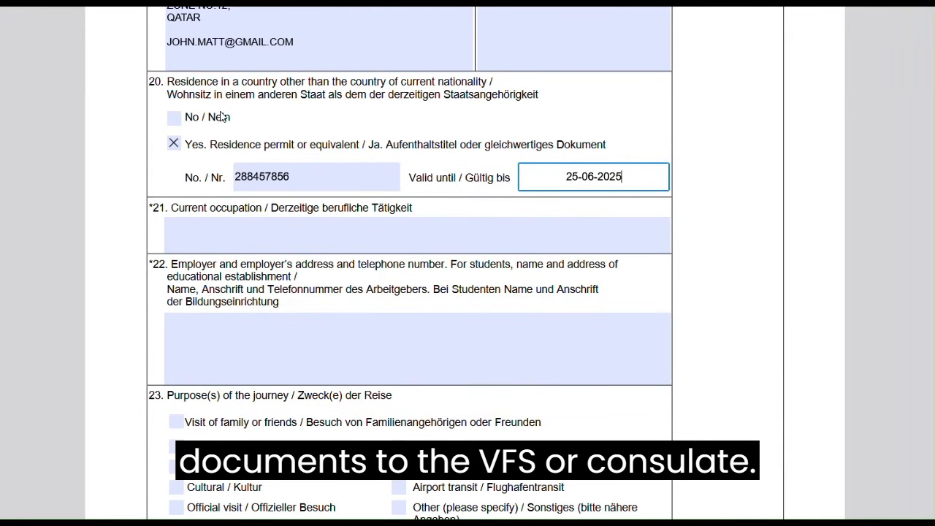
Enter MANAGER as the current occupation
{"action": "left_click", "coordinate": [187, 228]}
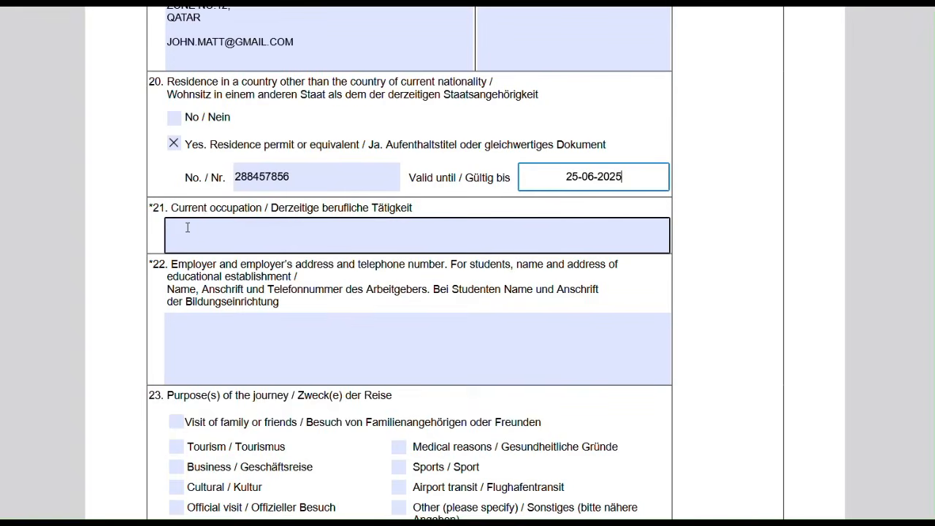
{"action": "left_click", "coordinate": [188, 228]}
{"action": "scroll", "coordinate": [187, 228], "scroll_direction": "down", "scroll_amount": 1}
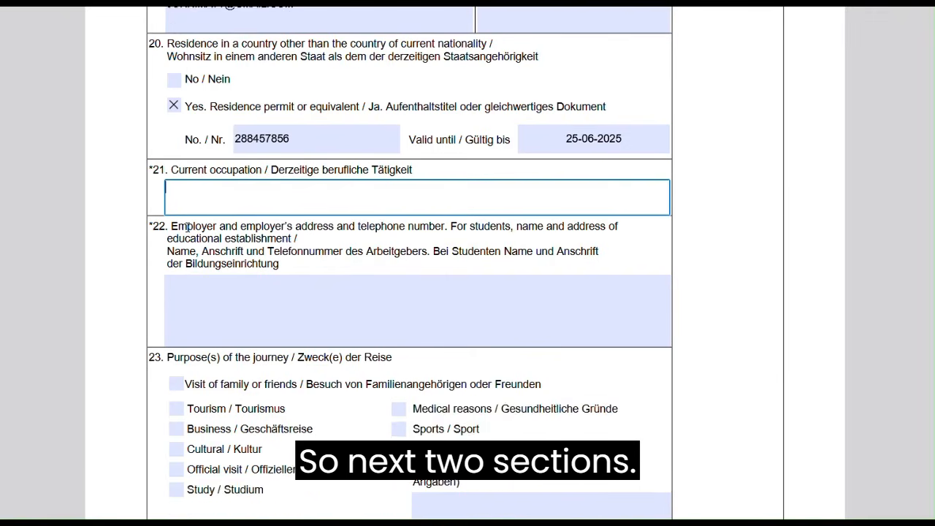
{"action": "type", "text": "MANAGER"}
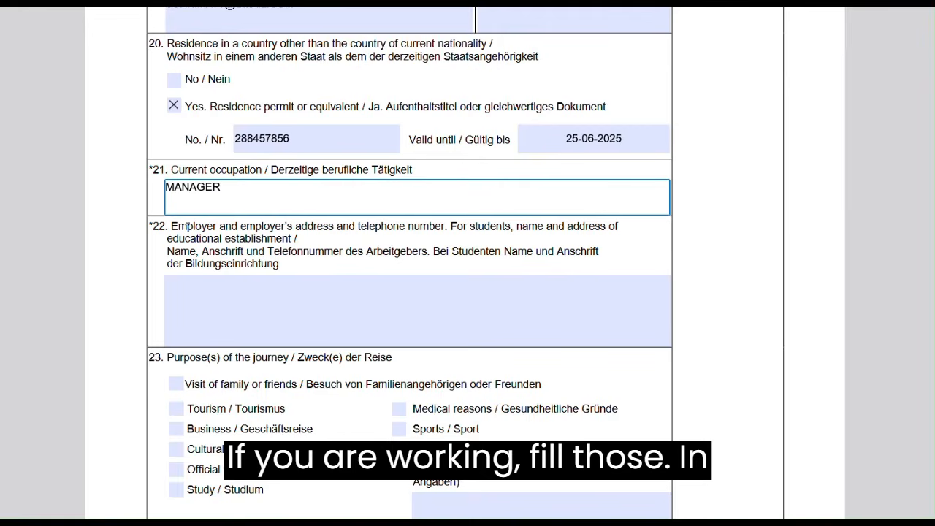
Fill field 22 with ABC HOTEL, its Qatar address and telephone number on separate lines
{"action": "left_click", "coordinate": [178, 302]}
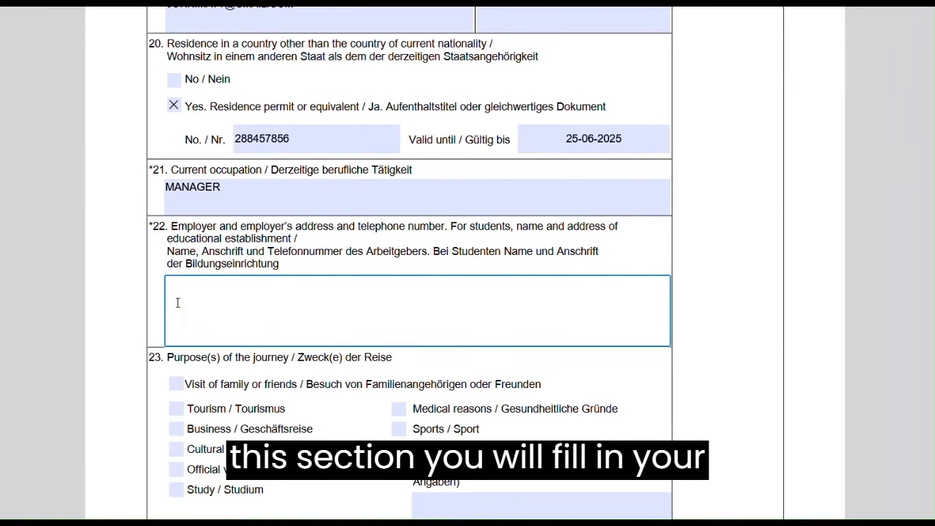
{"action": "type", "text": "ABC "}
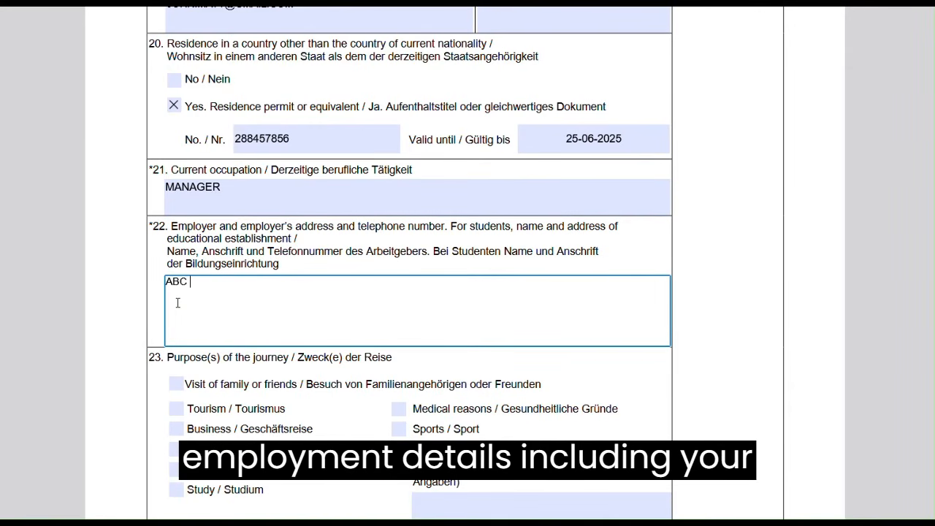
{"action": "type", "text": "HOTEL,"}
{"action": "key", "text": "Return"}
{"action": "type", "text": "STREE"}
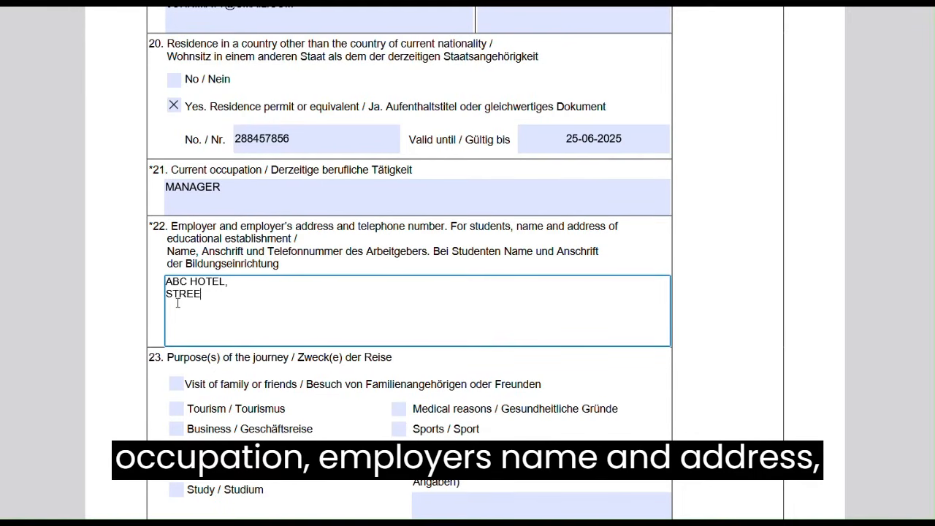
{"action": "type", "text": "T NO."}
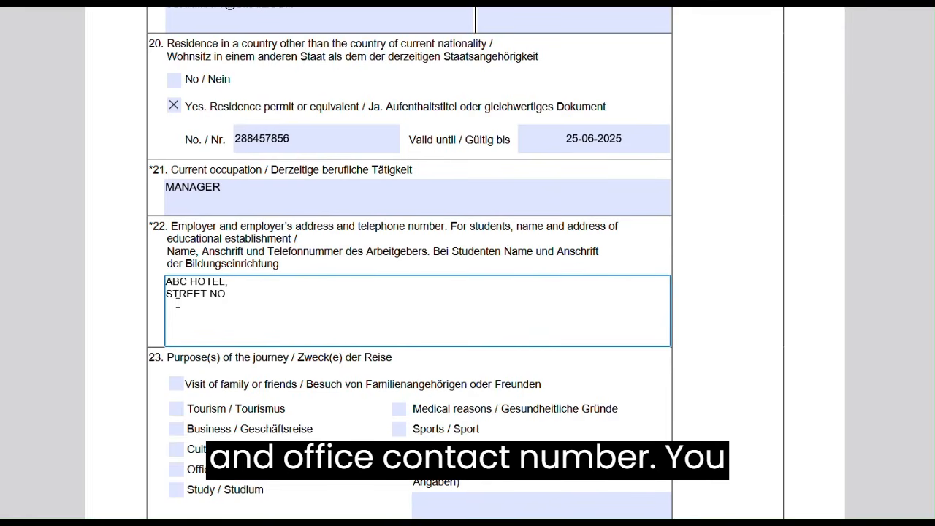
{"action": "type", "text": "970"}
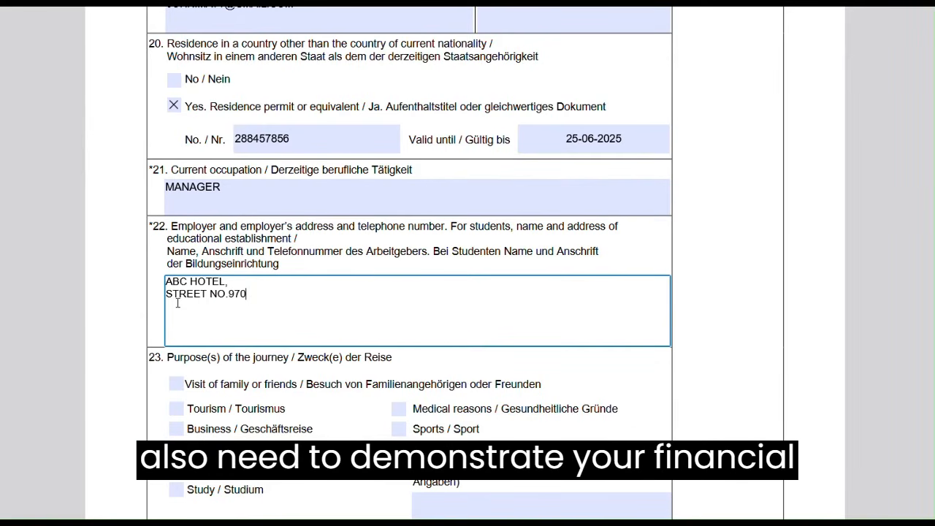
{"action": "type", "text": ","}
{"action": "key", "text": "Return"}
{"action": "type", "text": "ZONE 20,"}
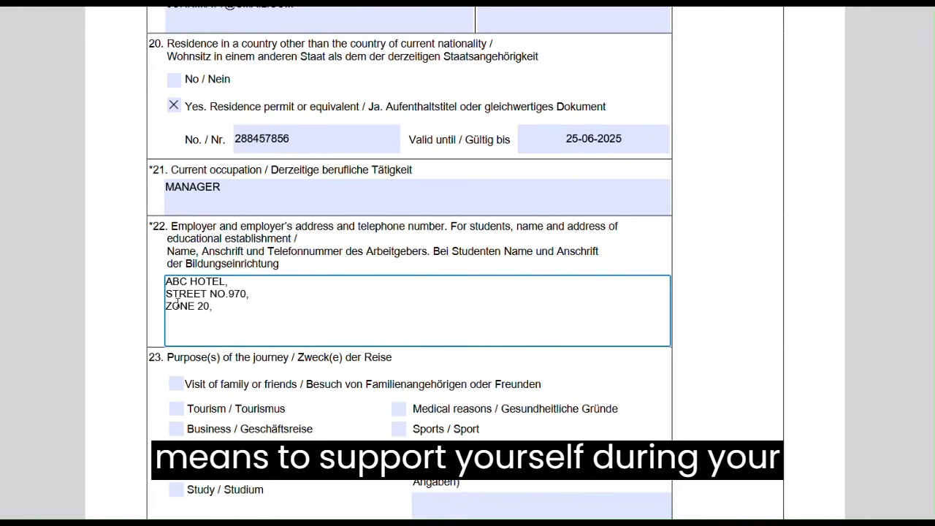
{"action": "key", "text": "Return"}
{"action": "type", "text": "QATAR"}
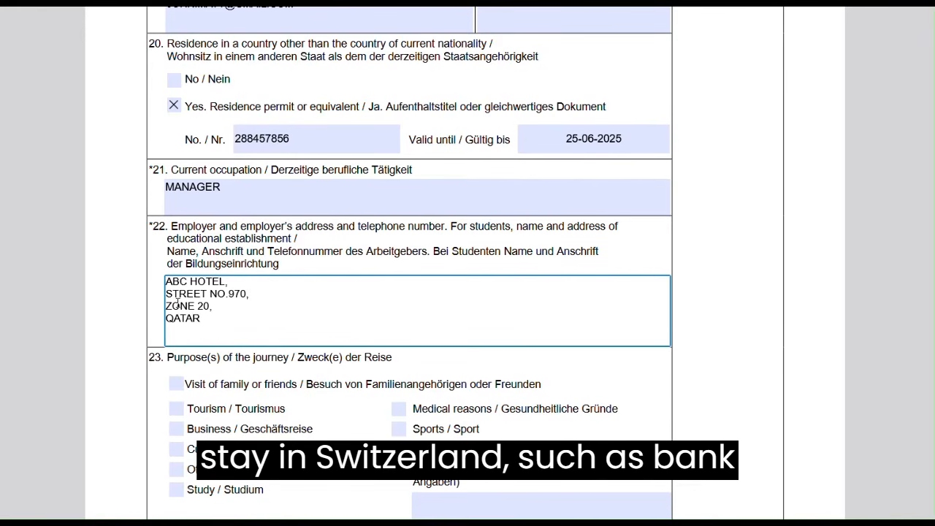
{"action": "key", "text": "Return"}
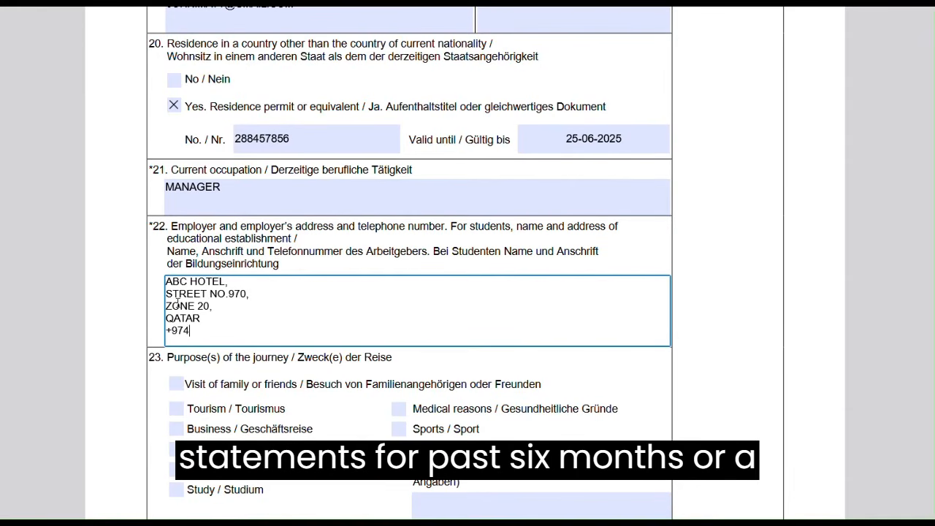
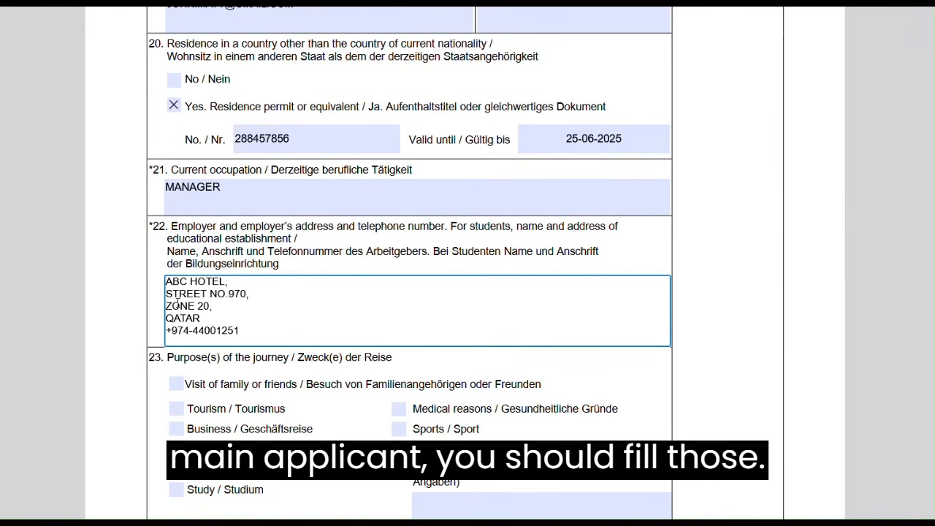
{"action": "scroll", "coordinate": [178, 304], "scroll_direction": "down", "scroll_amount": 3}
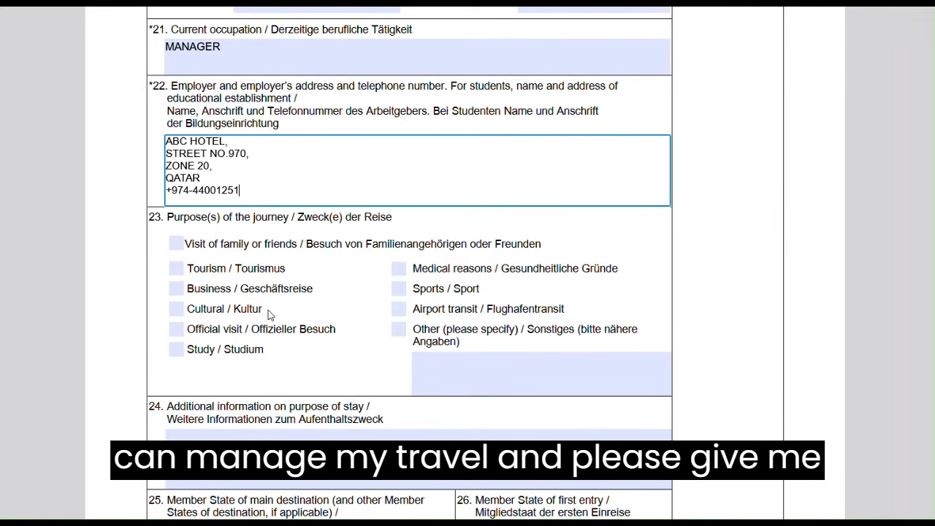
{"action": "scroll", "coordinate": [268, 314], "scroll_direction": "down", "scroll_amount": 1}
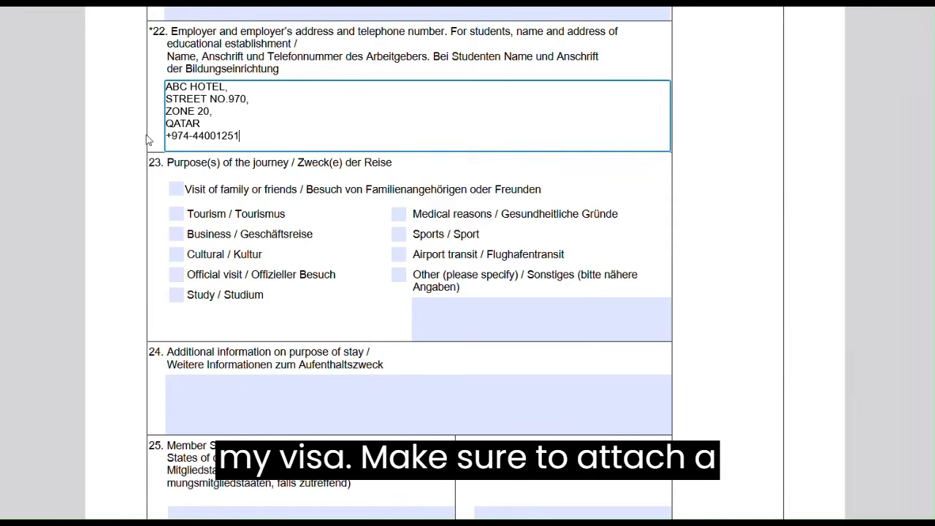
Tick Tourism / Tourismus as the purpose of the journey under field 23
{"action": "left_click_drag", "start_coordinate": [172, 33], "coordinate": [301, 45]}
{"action": "left_click", "coordinate": [288, 109]}
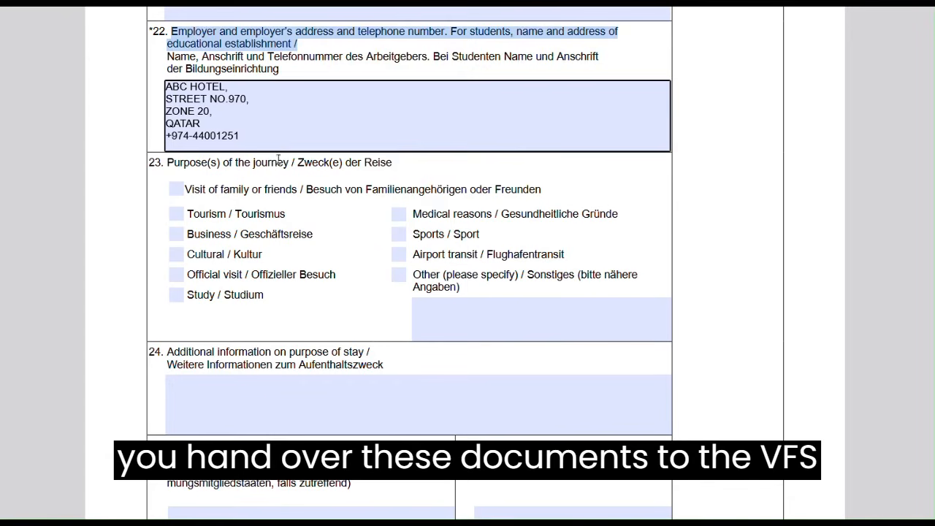
{"action": "left_click", "coordinate": [265, 211]}
{"action": "scroll", "coordinate": [265, 210], "scroll_direction": "down", "scroll_amount": 1}
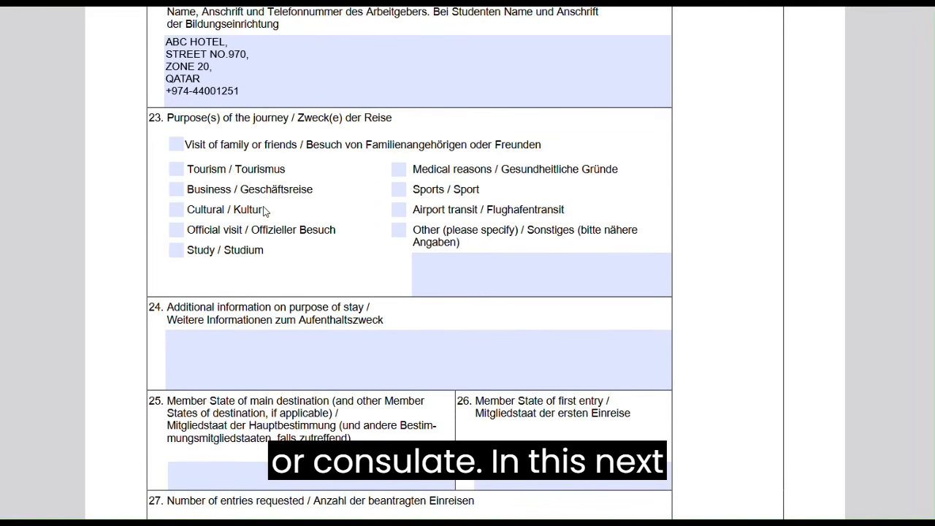
{"action": "left_click", "coordinate": [176, 170]}
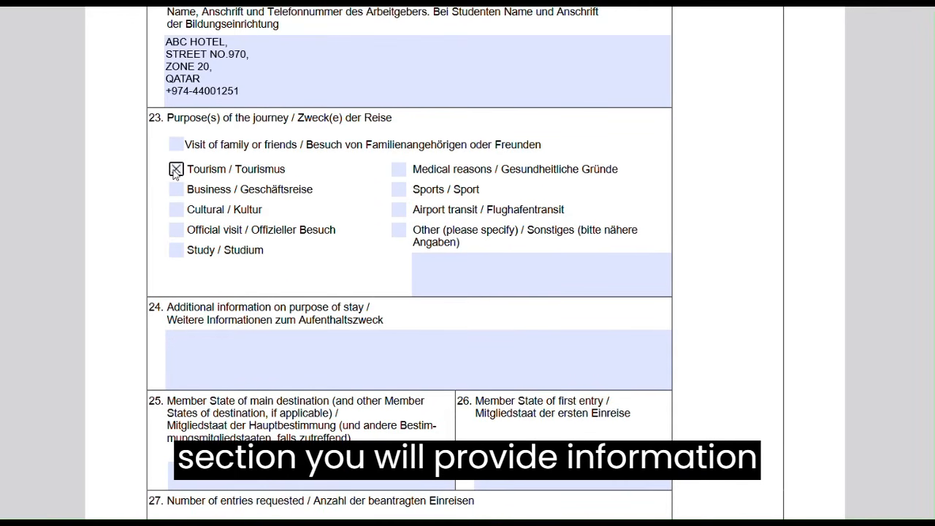
{"action": "scroll", "coordinate": [282, 254], "scroll_direction": "down", "scroll_amount": 1}
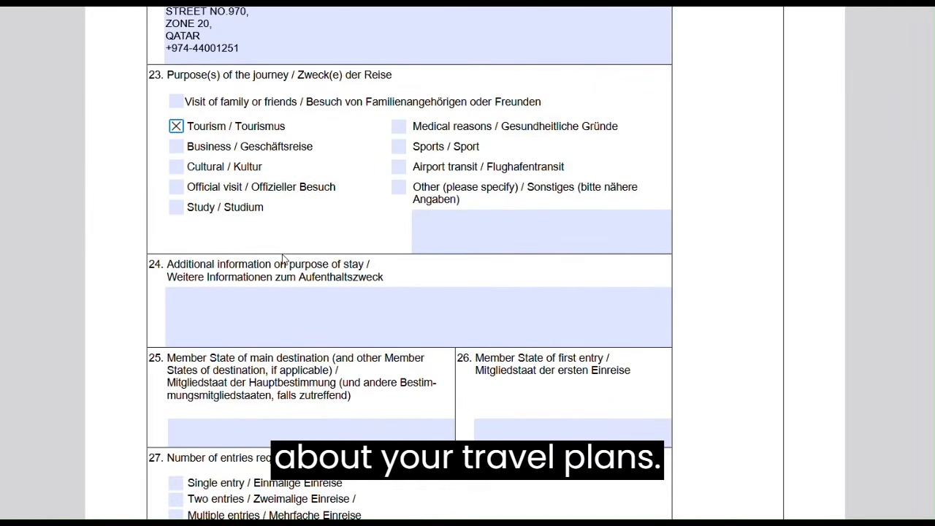
{"action": "scroll", "coordinate": [283, 256], "scroll_direction": "down", "scroll_amount": 1}
{"action": "left_click", "coordinate": [284, 254]}
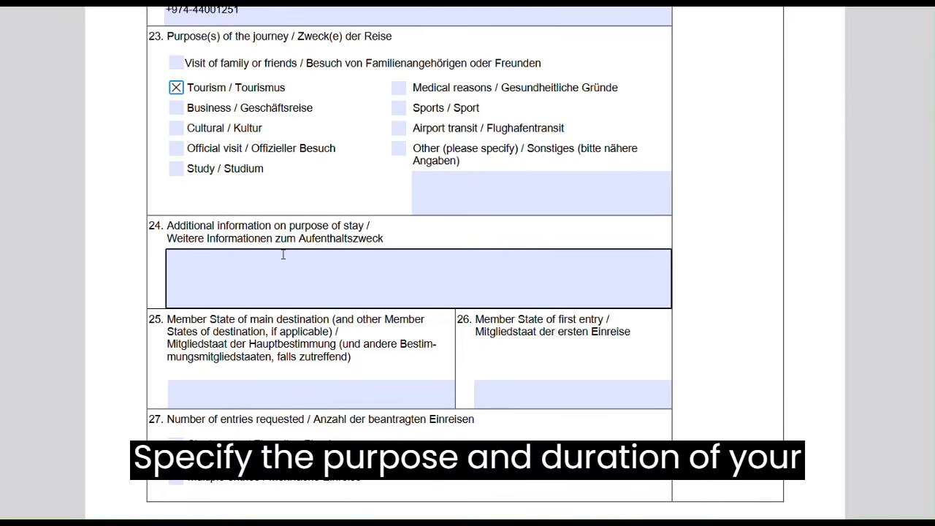
{"action": "scroll", "coordinate": [283, 254], "scroll_direction": "down", "scroll_amount": 1}
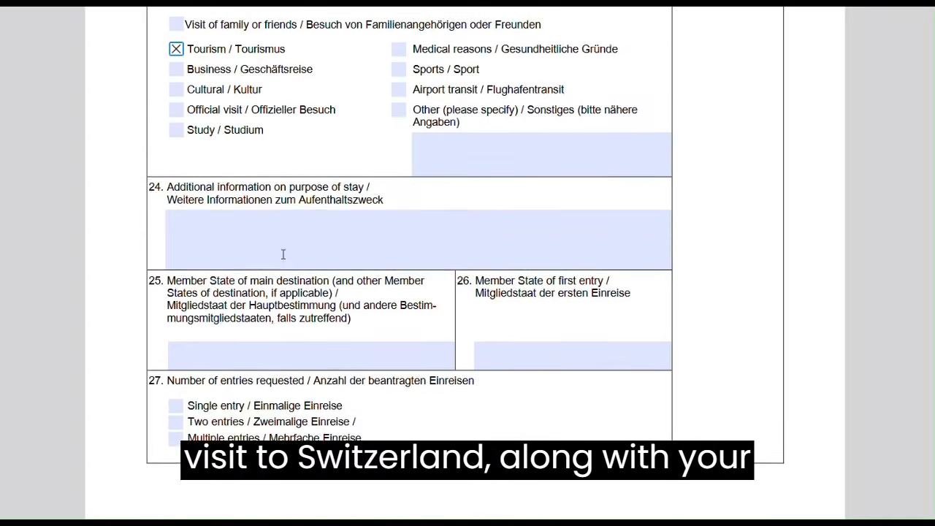
{"action": "scroll", "coordinate": [283, 254], "scroll_direction": "up", "scroll_amount": 1}
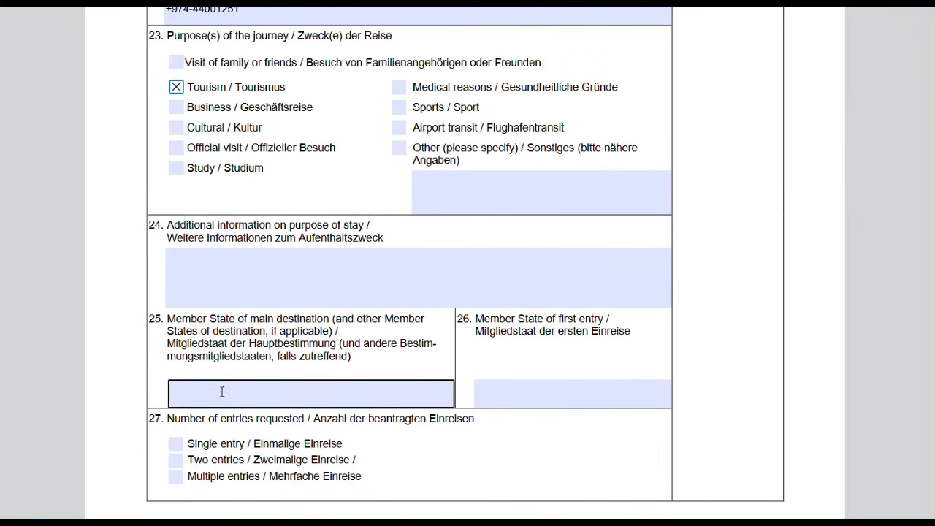
Type SWITZERLAND, ITALY as main destination in field 25 and begin SWITZERLAND in field 26
{"action": "left_click", "coordinate": [222, 391]}
{"action": "scroll", "coordinate": [222, 391], "scroll_direction": "down", "scroll_amount": 2}
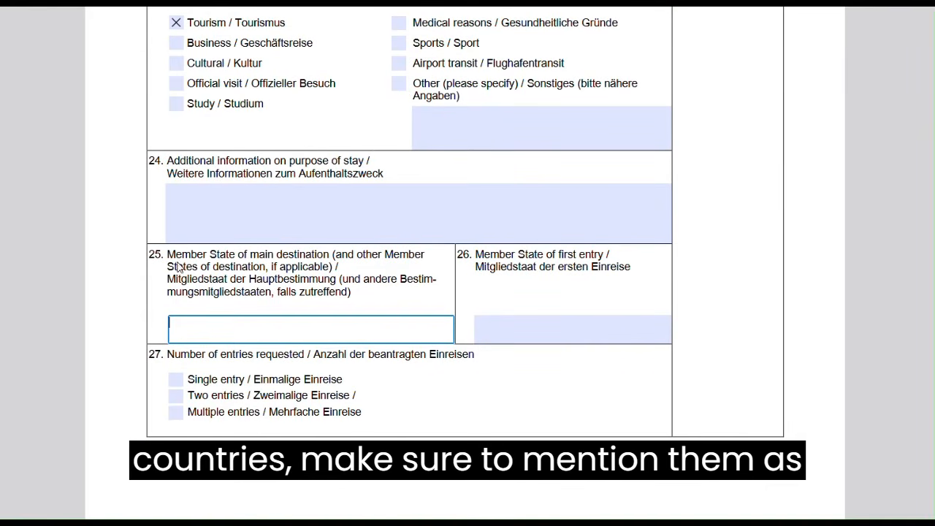
{"action": "scroll", "coordinate": [255, 235], "scroll_direction": "up", "scroll_amount": 4}
{"action": "scroll", "coordinate": [255, 238], "scroll_direction": "down", "scroll_amount": 2}
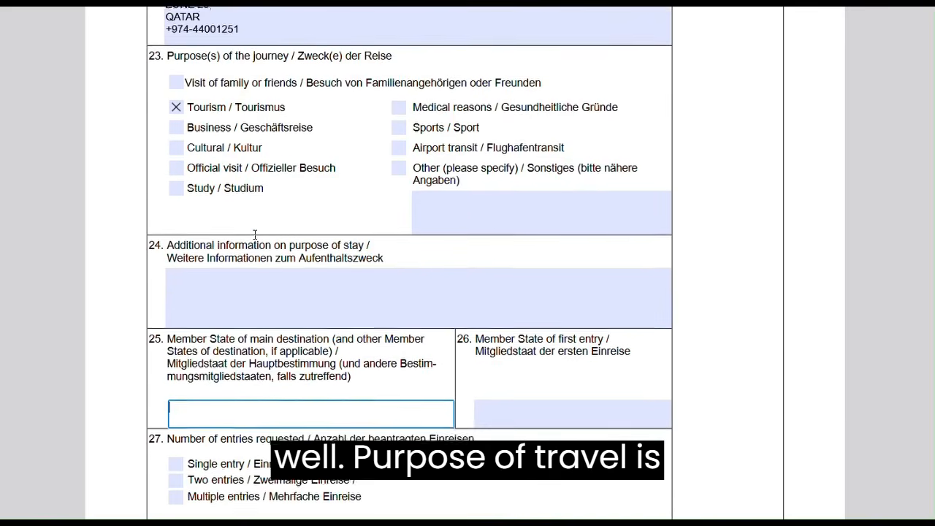
{"action": "left_click", "coordinate": [219, 285]}
{"action": "scroll", "coordinate": [219, 287], "scroll_direction": "down", "scroll_amount": 3}
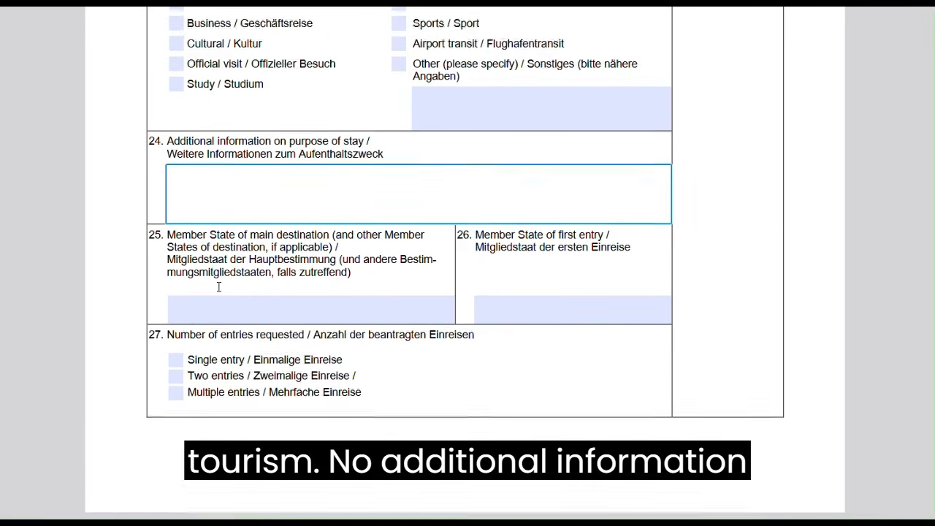
{"action": "left_click", "coordinate": [209, 274]}
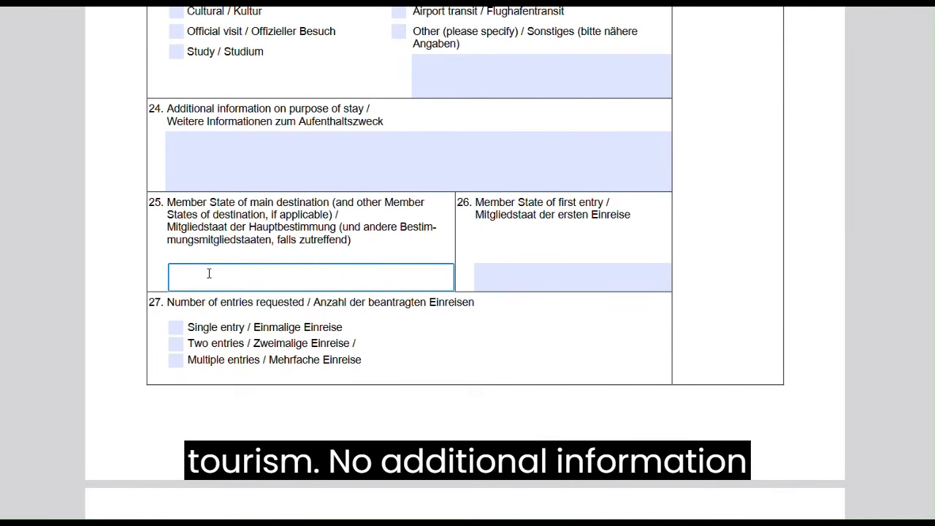
{"action": "type", "text": "SWITZERLAND, ITALY"}
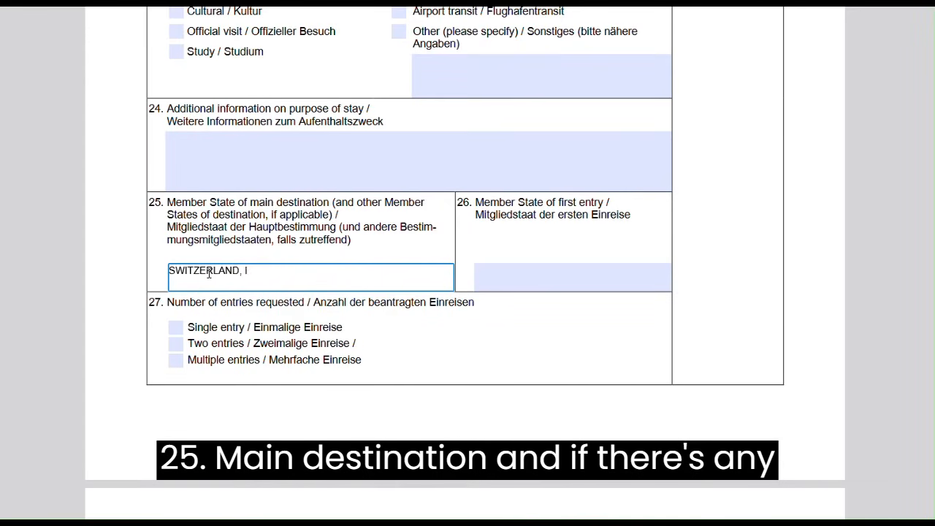
{"action": "left_click", "coordinate": [485, 274]}
{"action": "type", "text": "SWI"}
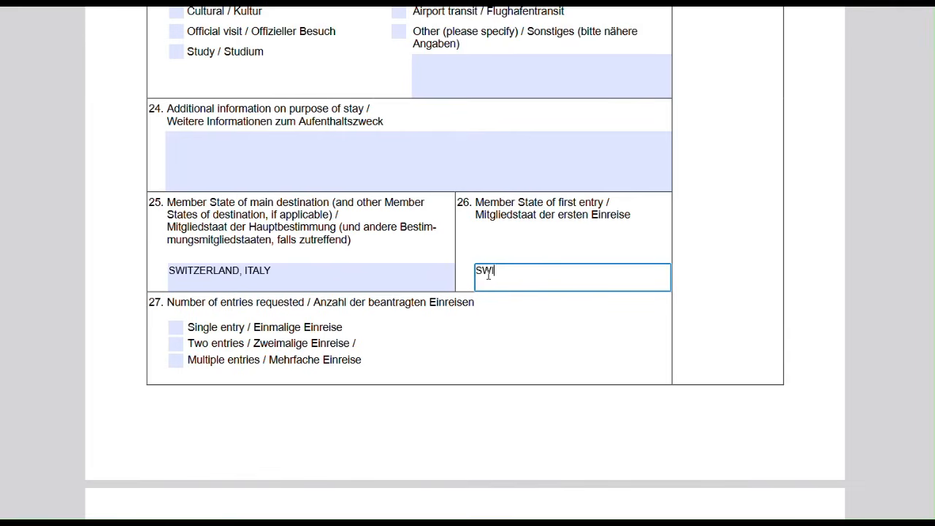
{"action": "type", "text": "TZERLAND"}
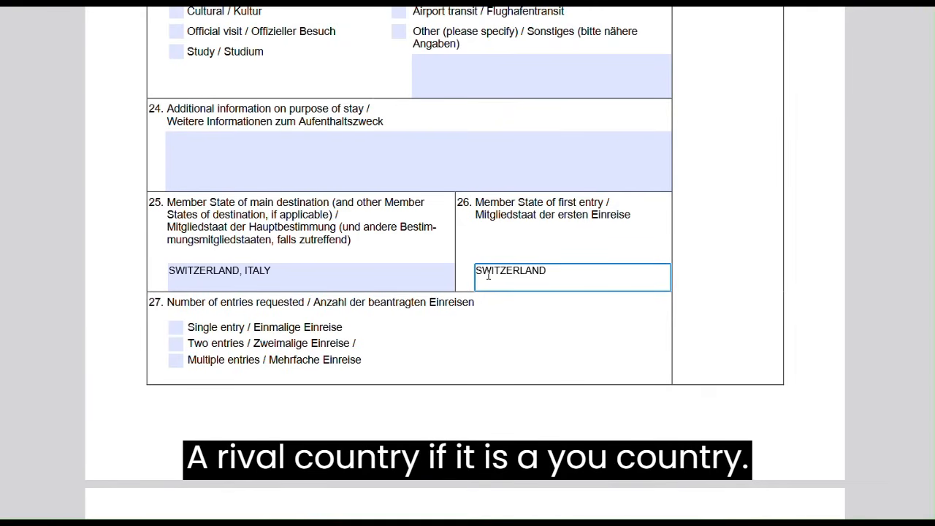
Leave only Single entry ticked in field 27, clearing Multiple entries
{"action": "scroll", "coordinate": [488, 275], "scroll_direction": "down", "scroll_amount": 3}
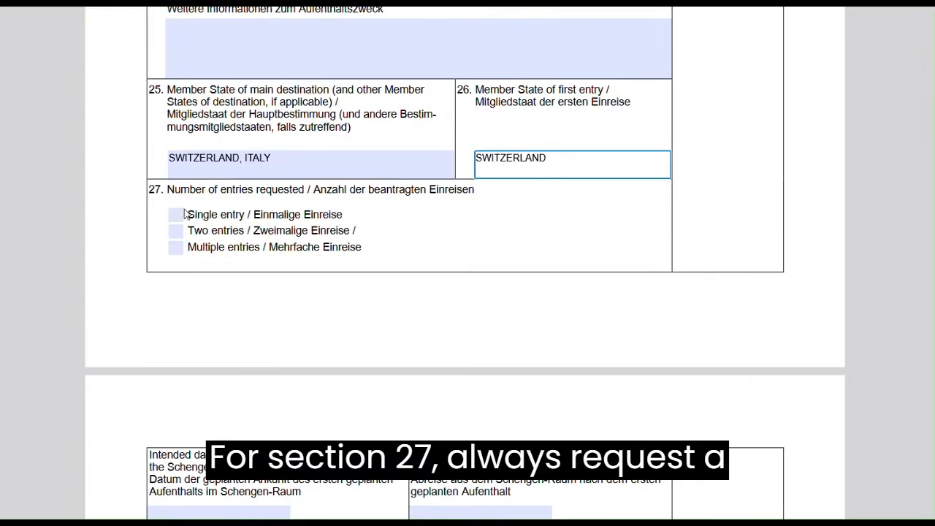
{"action": "left_click", "coordinate": [176, 215]}
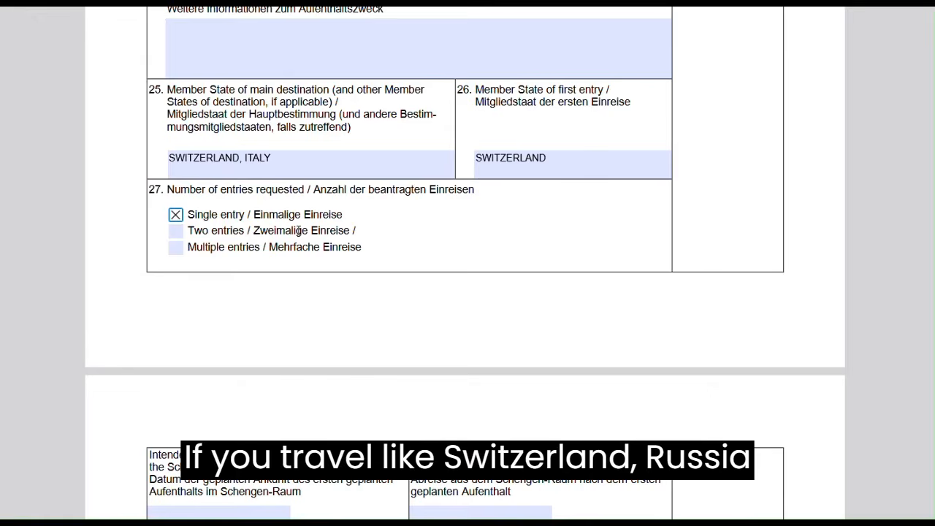
{"action": "left_click", "coordinate": [175, 215]}
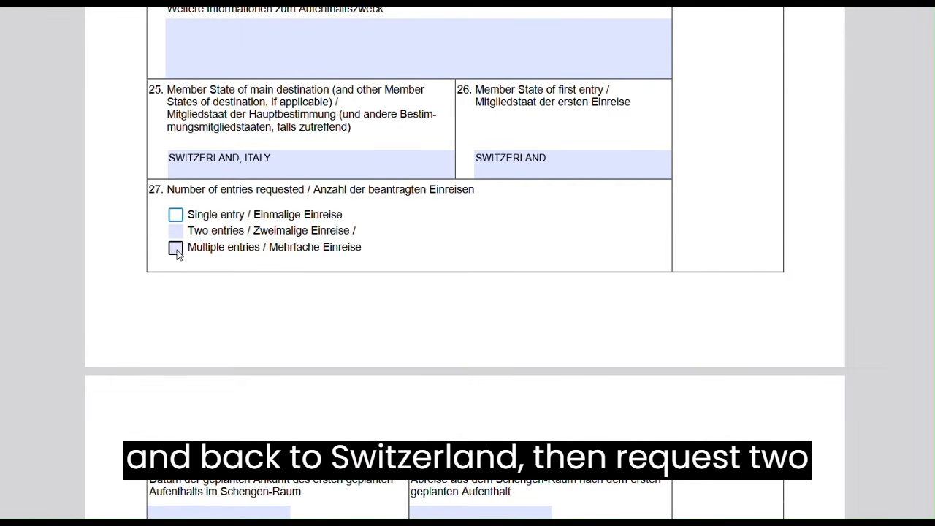
{"action": "left_click", "coordinate": [177, 250]}
{"action": "left_click", "coordinate": [177, 215]}
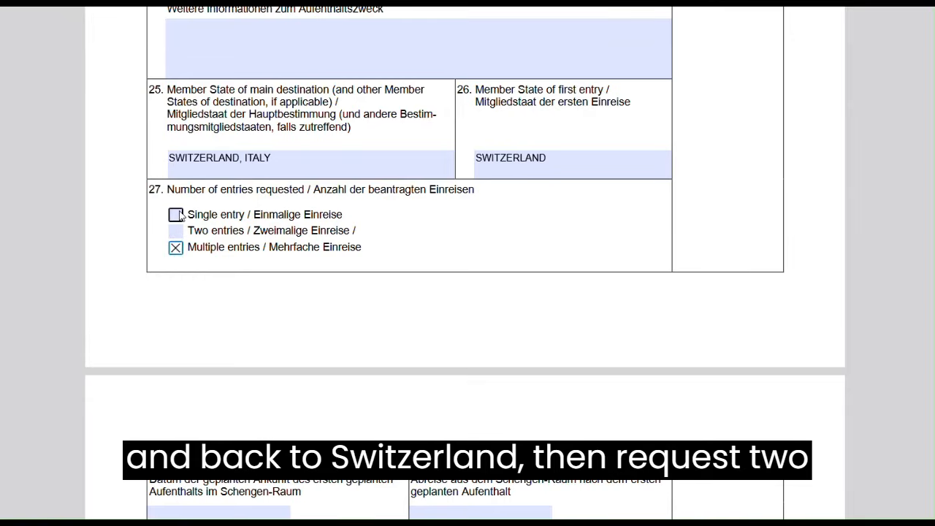
{"action": "left_click", "coordinate": [176, 250]}
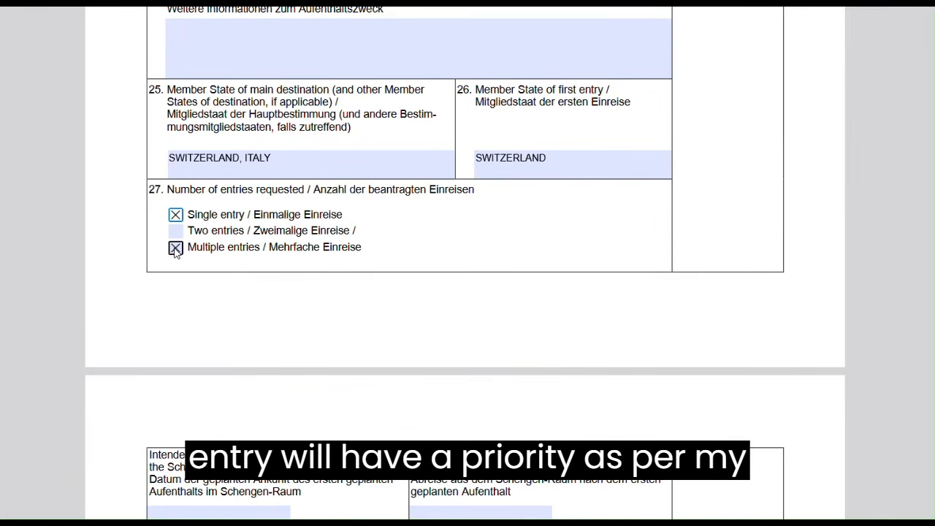
{"action": "left_click", "coordinate": [175, 249]}
{"action": "scroll", "coordinate": [271, 190], "scroll_direction": "down", "scroll_amount": 3}
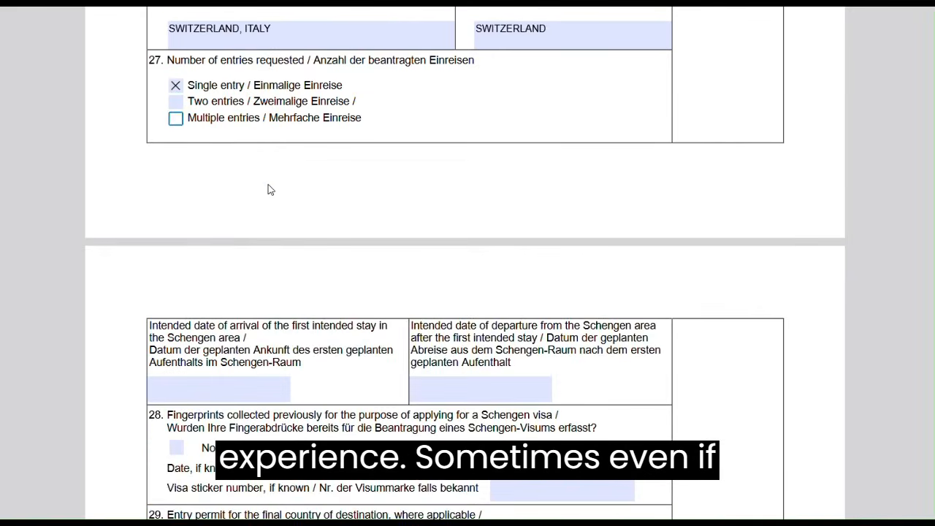
Enter intended arrival date 18-07-2023 and departure date 08-08-2023
{"action": "scroll", "coordinate": [268, 190], "scroll_direction": "down", "scroll_amount": 2}
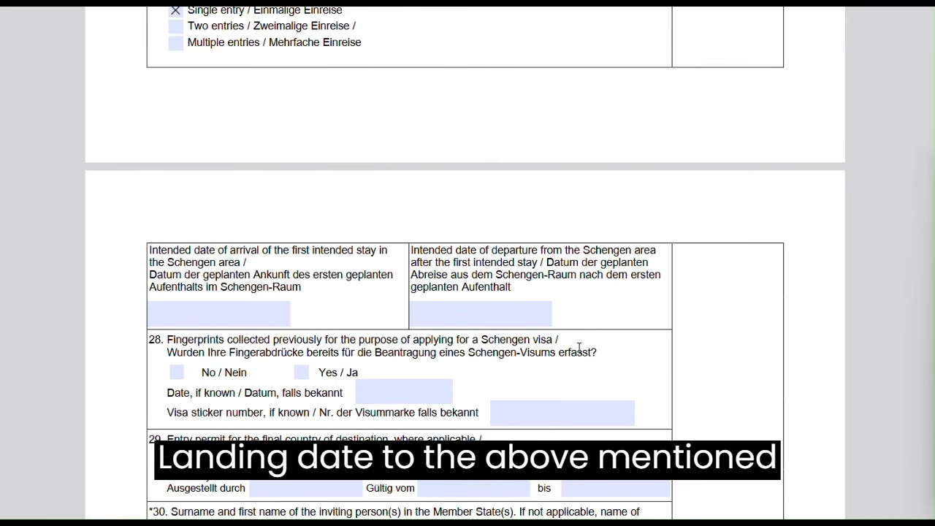
{"action": "left_click", "coordinate": [240, 313]}
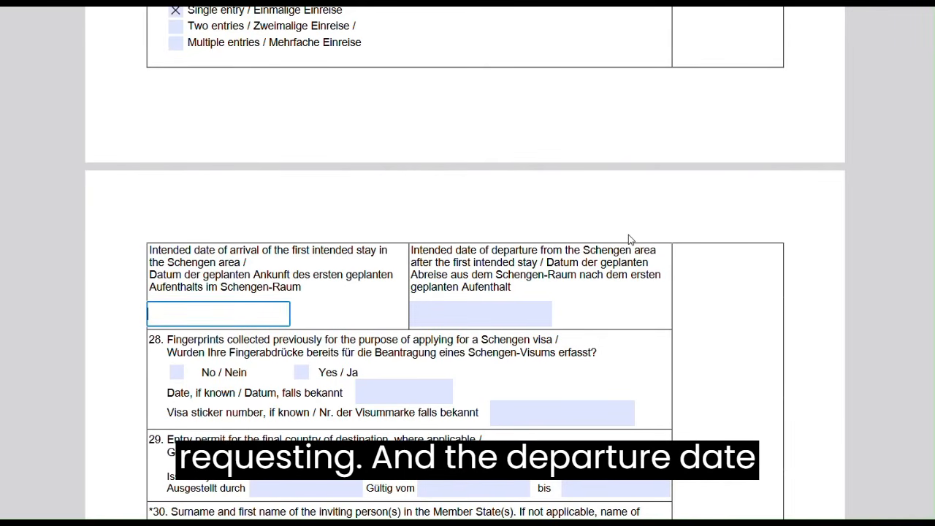
{"action": "left_click", "coordinate": [618, 522]}
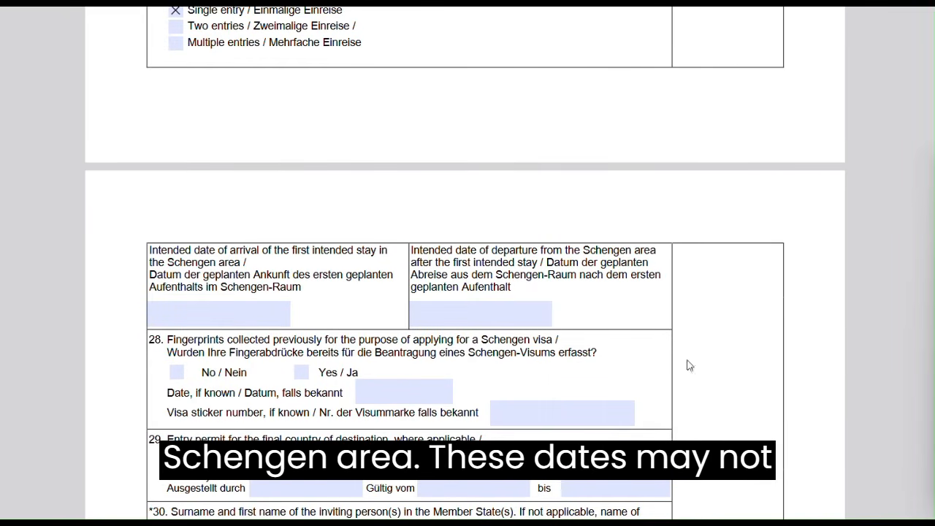
{"action": "left_click", "coordinate": [213, 313]}
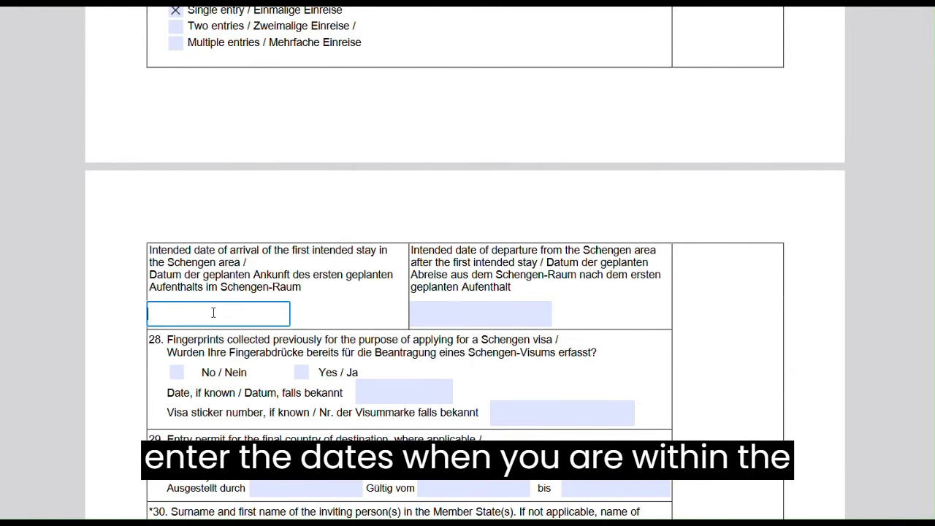
{"action": "type", "text": "18-07"}
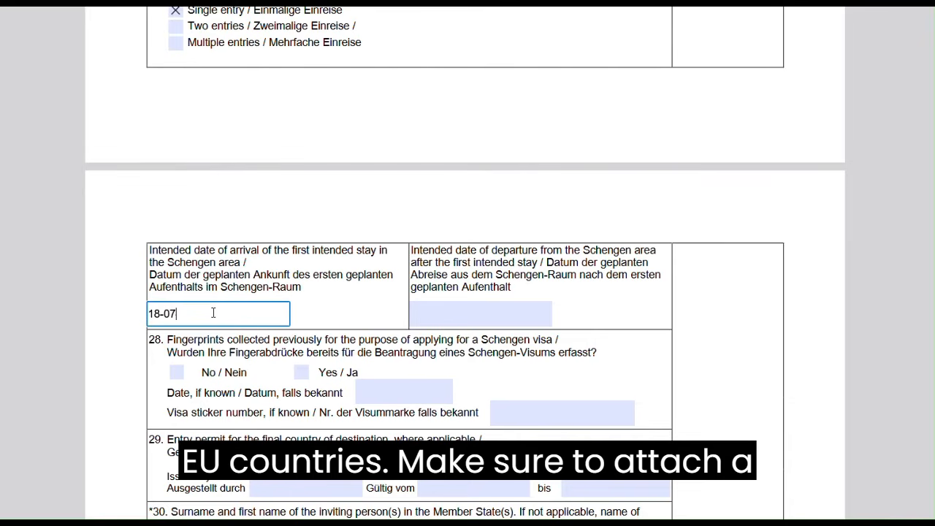
{"action": "type", "text": "-2023"}
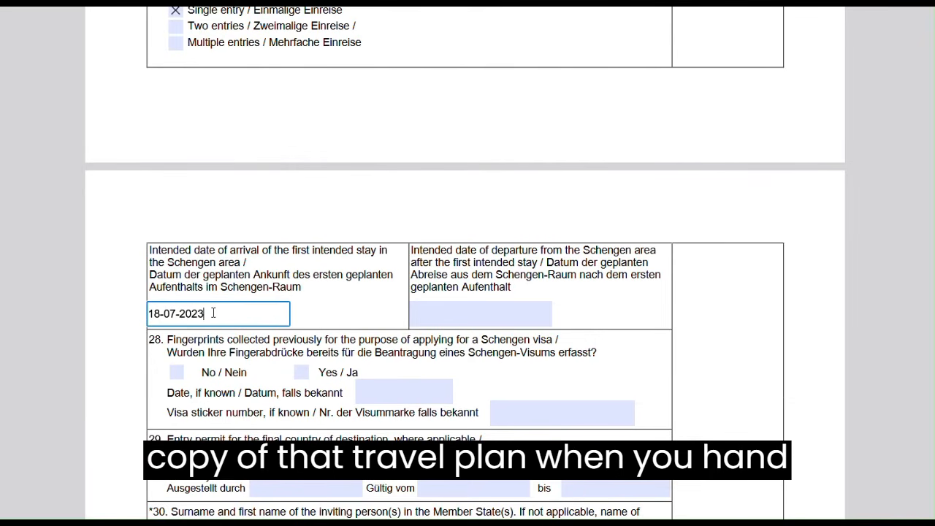
{"action": "left_click", "coordinate": [431, 319]}
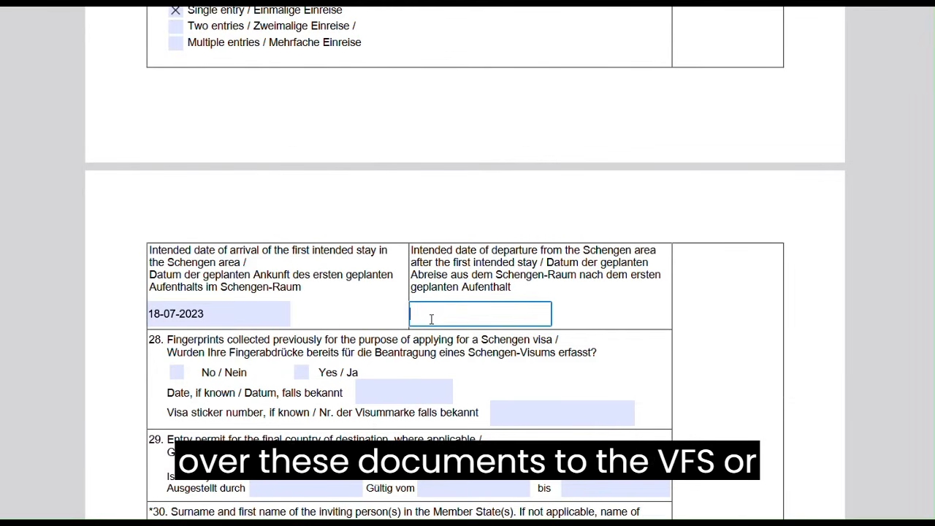
{"action": "type", "text": "08-08"}
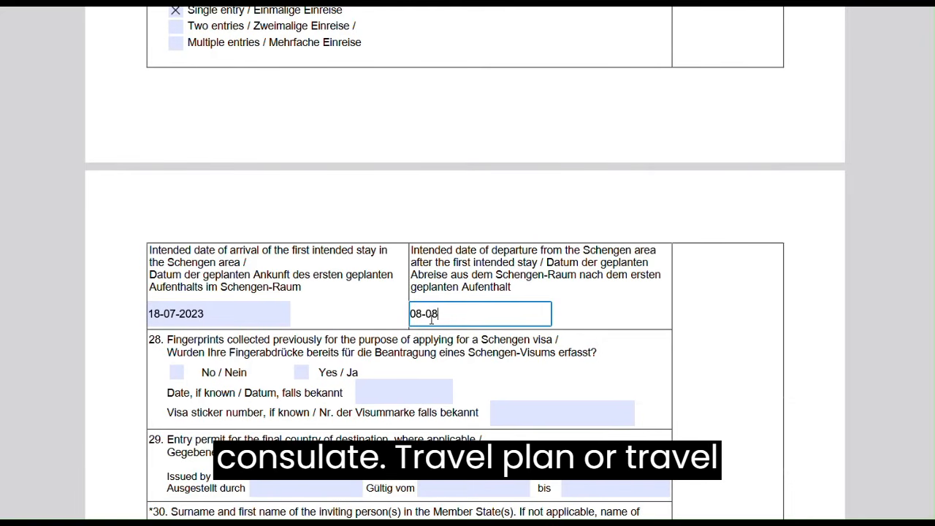
{"action": "type", "text": "-2023"}
{"action": "scroll", "coordinate": [334, 368], "scroll_direction": "down", "scroll_amount": 3}
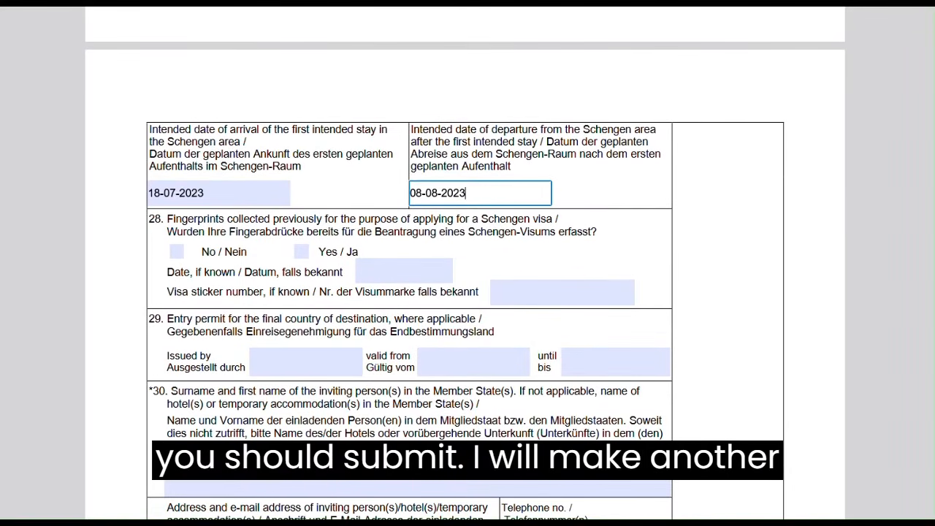
{"action": "scroll", "coordinate": [465, 263], "scroll_direction": "down", "scroll_amount": 2}
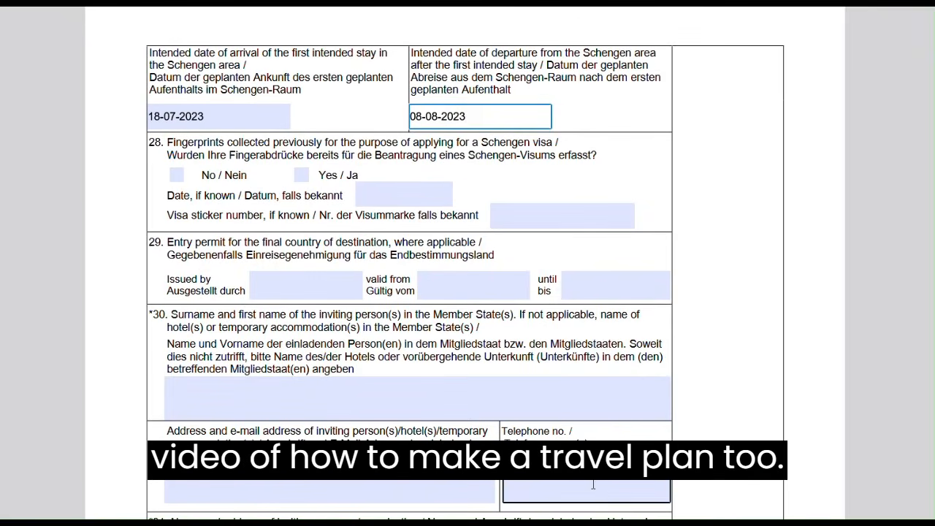
Answer No to previous fingerprint collection in section 28
{"action": "left_click", "coordinate": [616, 522]}
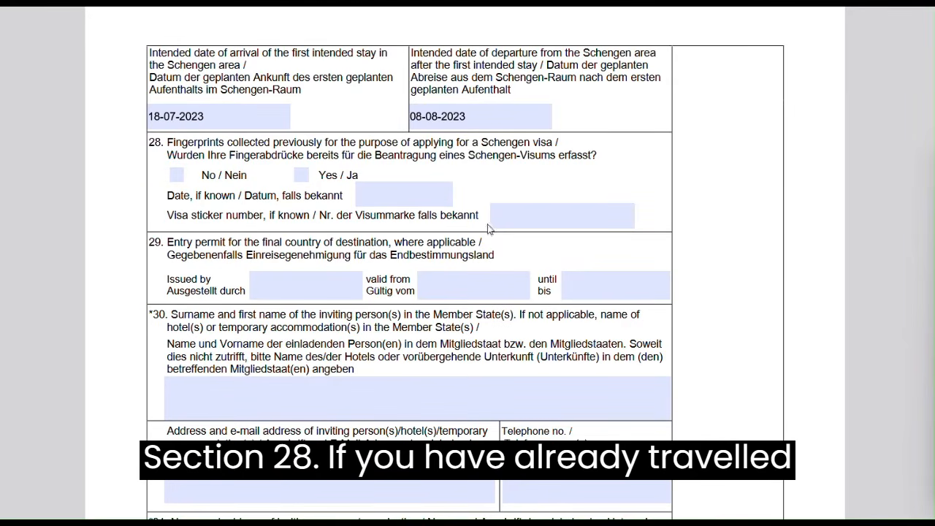
{"action": "left_click", "coordinate": [177, 176]}
{"action": "scroll", "coordinate": [331, 230], "scroll_direction": "down", "scroll_amount": 2}
Enter QATAR as the issuer of the section 29 entry permit
{"action": "left_click", "coordinate": [333, 225]}
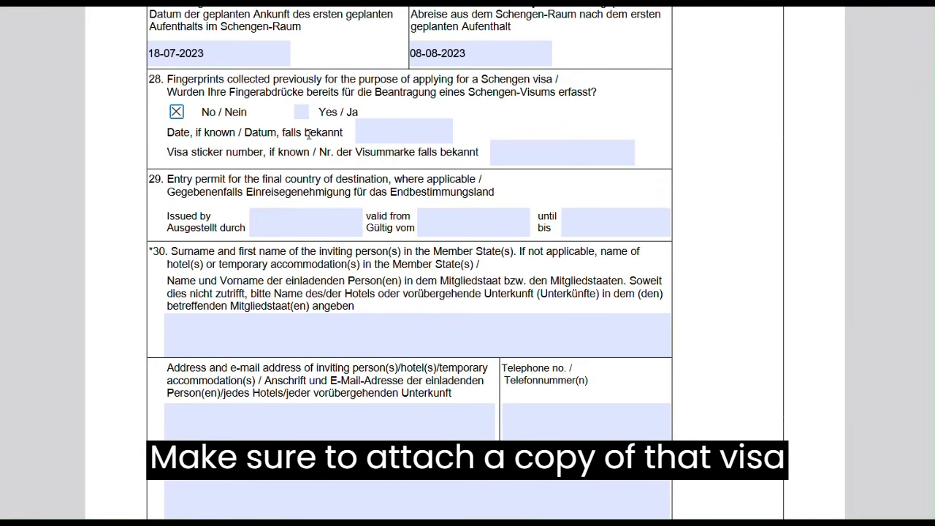
{"action": "left_click", "coordinate": [273, 233]}
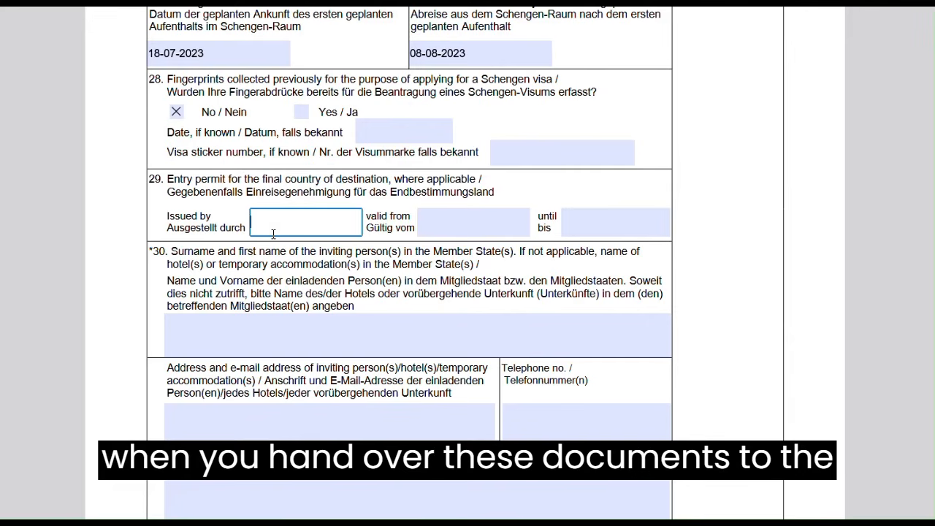
{"action": "type", "text": "qa="}
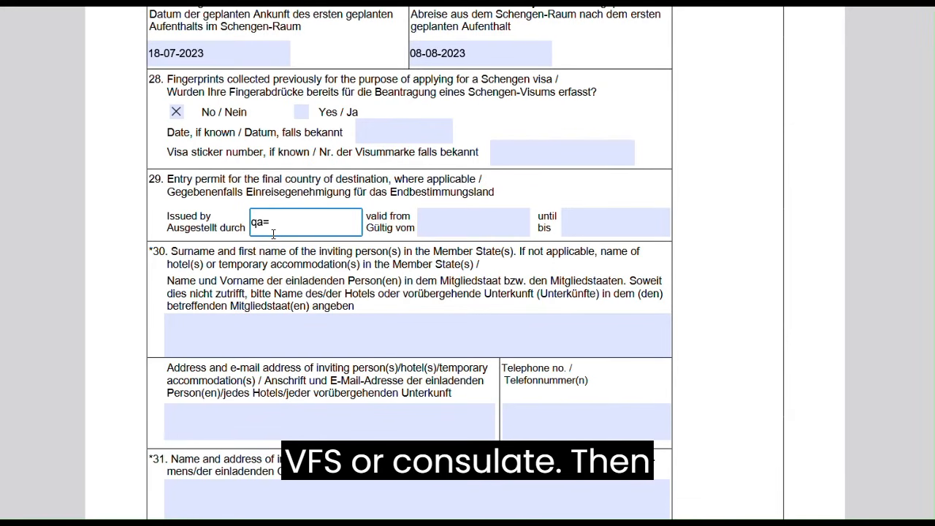
{"action": "type", "text": "="}
{"action": "key", "text": "BackSpace"}
{"action": "key", "text": "BackSpace"}
{"action": "key", "text": "BackSpace"}
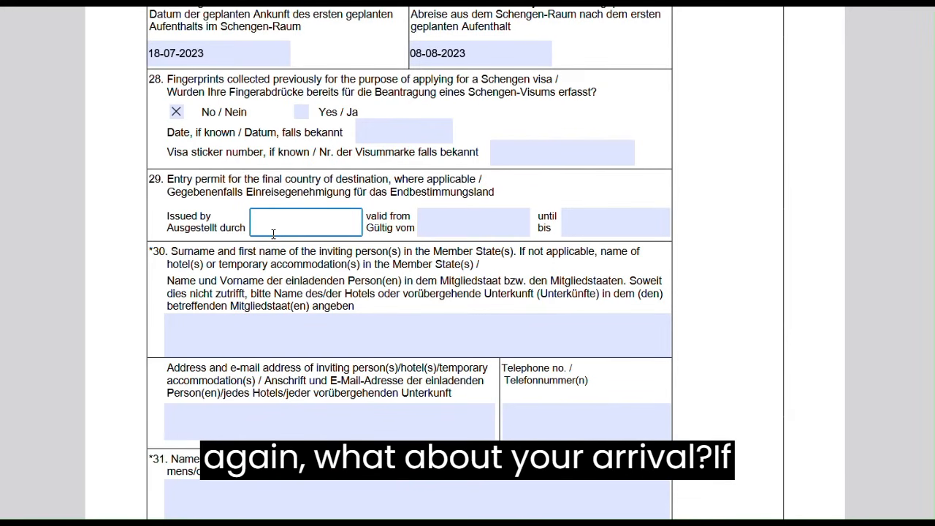
{"action": "type", "text": "QATAR"}
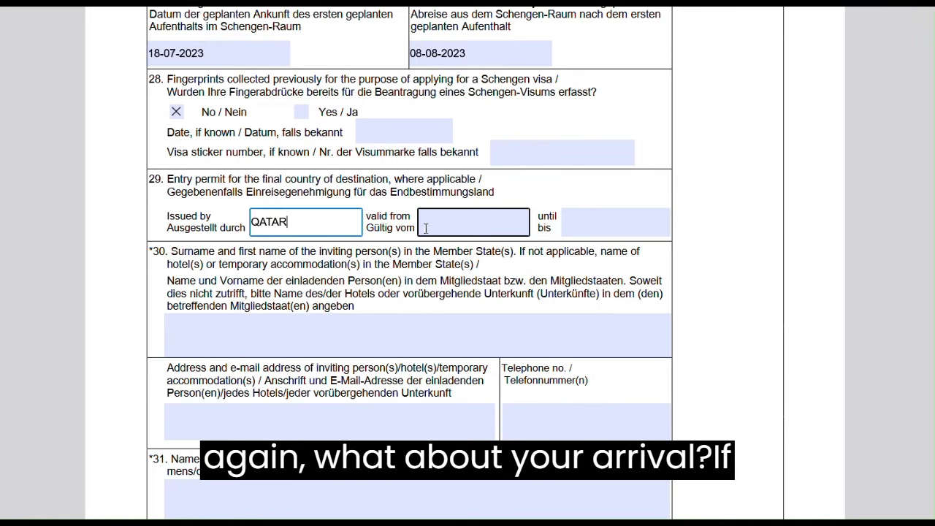
Set the entry permit's validity from 28-05-2022 until 28-05-2025
{"action": "left_click", "coordinate": [428, 227]}
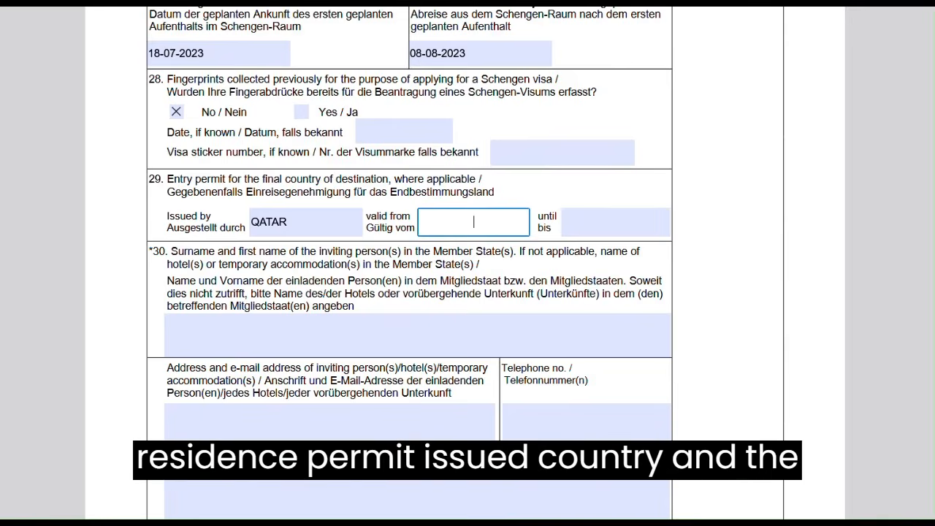
{"action": "left_click", "coordinate": [618, 522]}
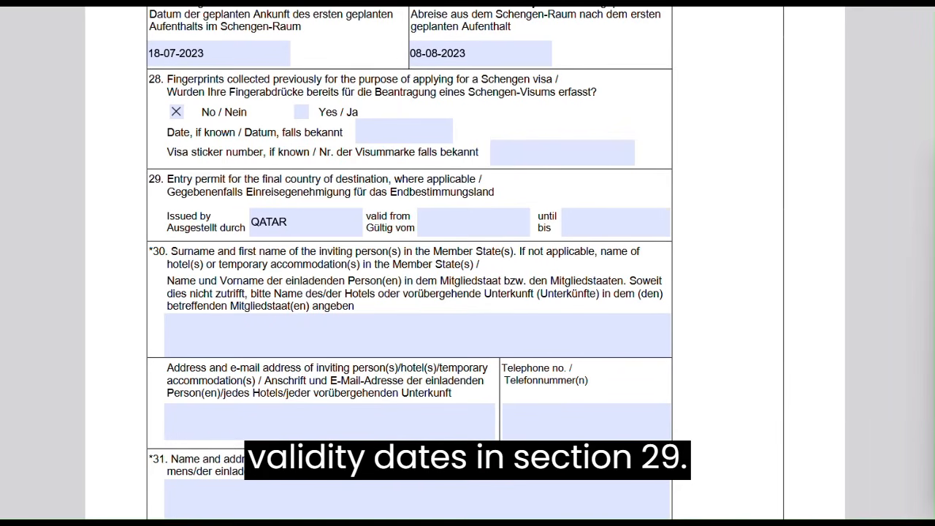
{"action": "left_click", "coordinate": [374, 136]}
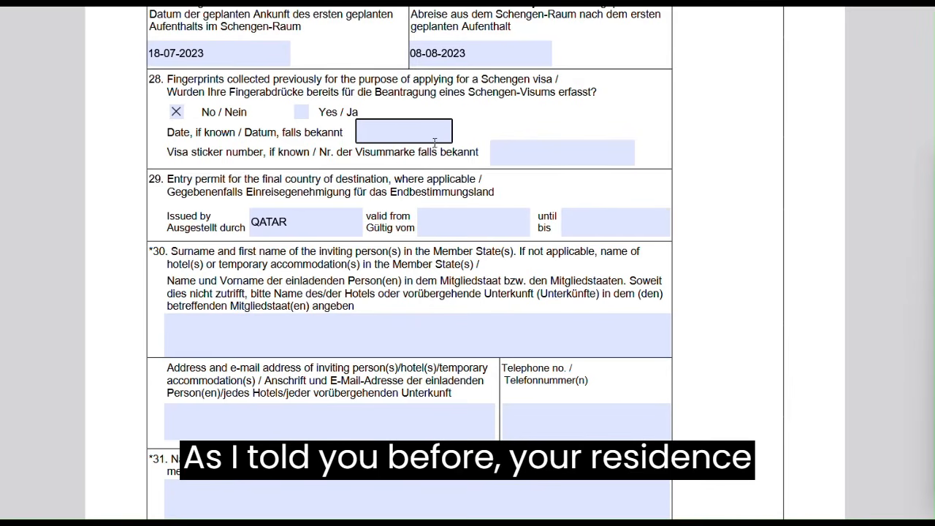
{"action": "left_click", "coordinate": [424, 220]}
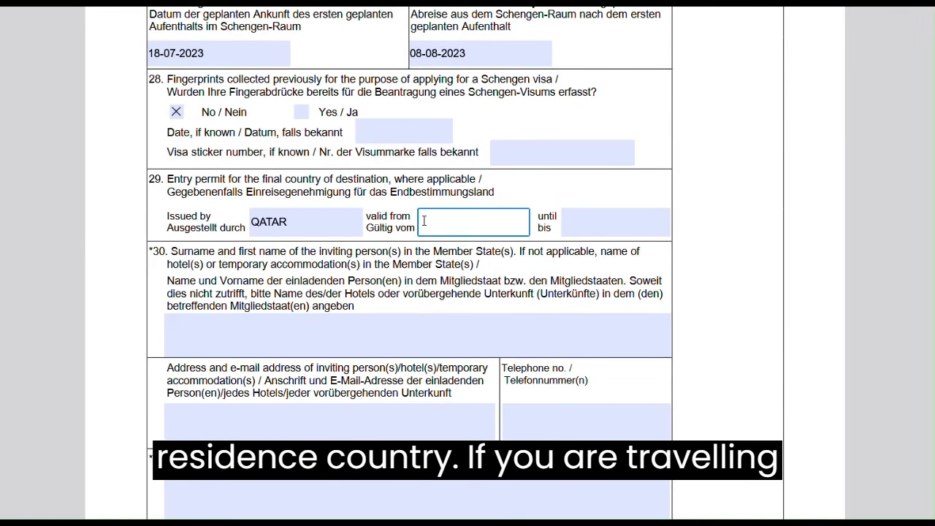
{"action": "type", "text": "28"}
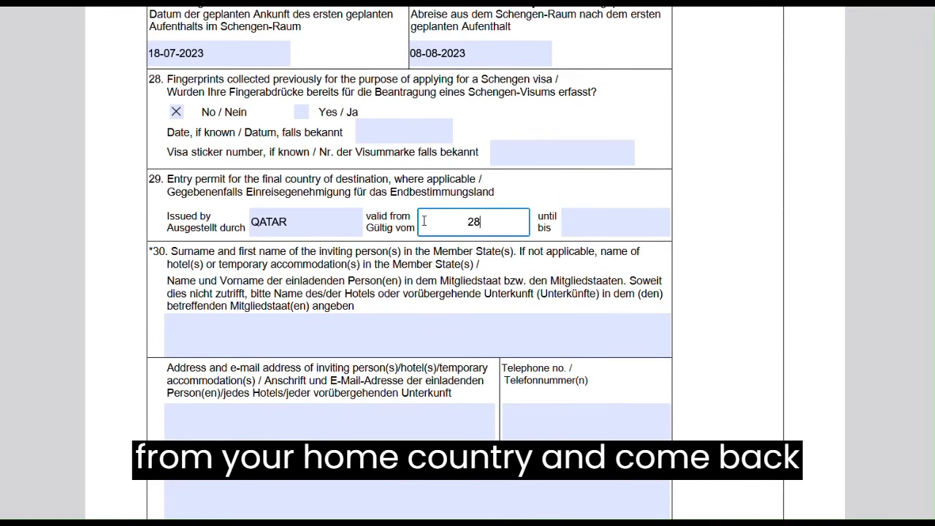
{"action": "type", "text": "-"}
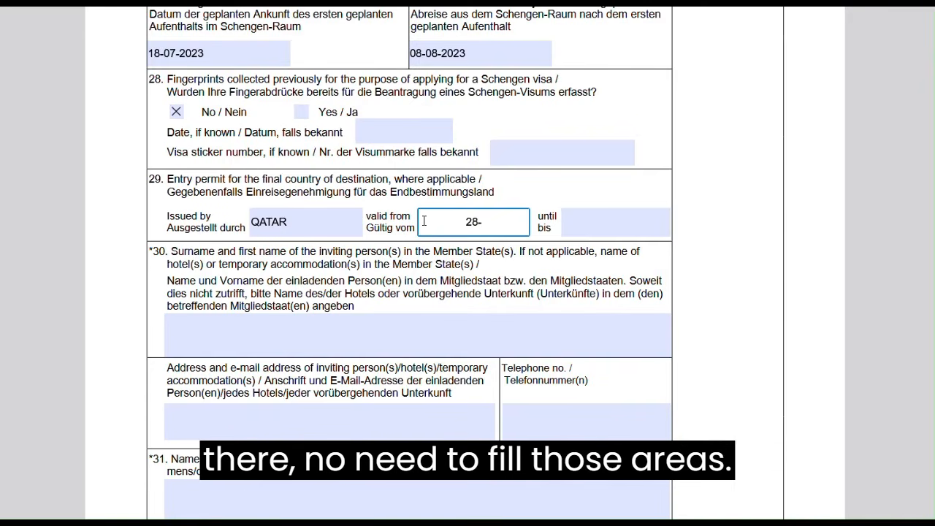
{"action": "type", "text": "05"}
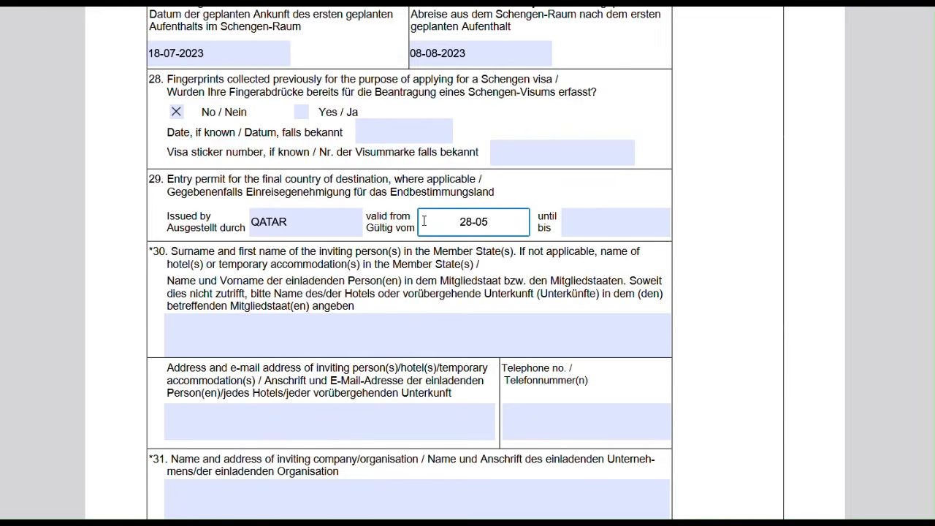
{"action": "type", "text": "-2022"}
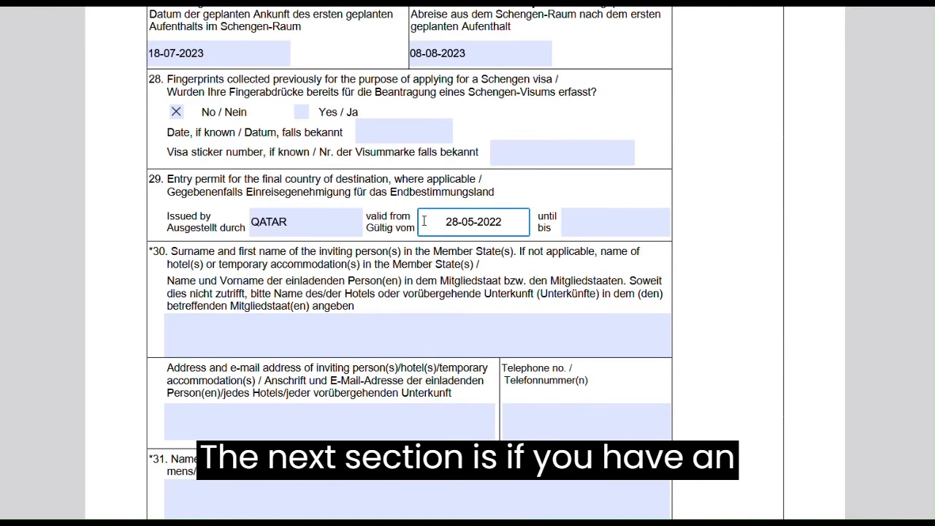
{"action": "left_click", "coordinate": [593, 229]}
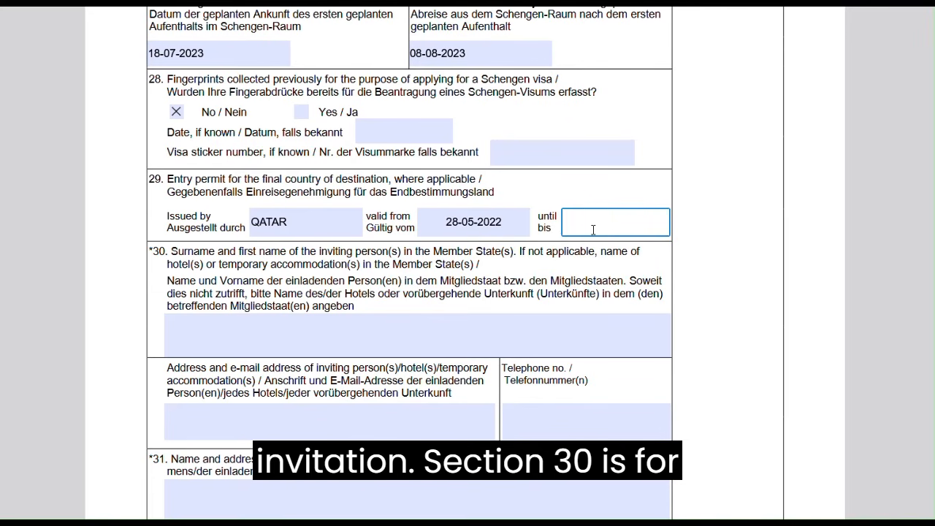
{"action": "type", "text": "28-05-"}
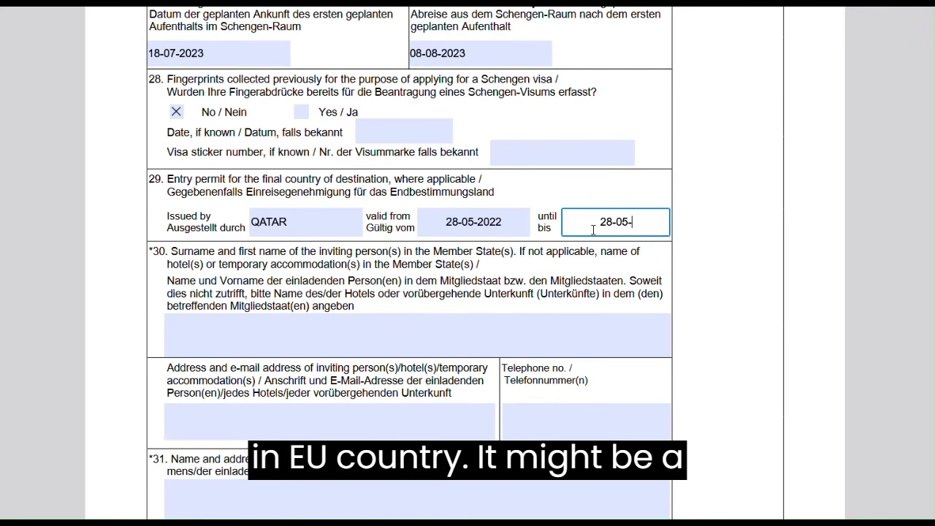
{"action": "type", "text": "2025"}
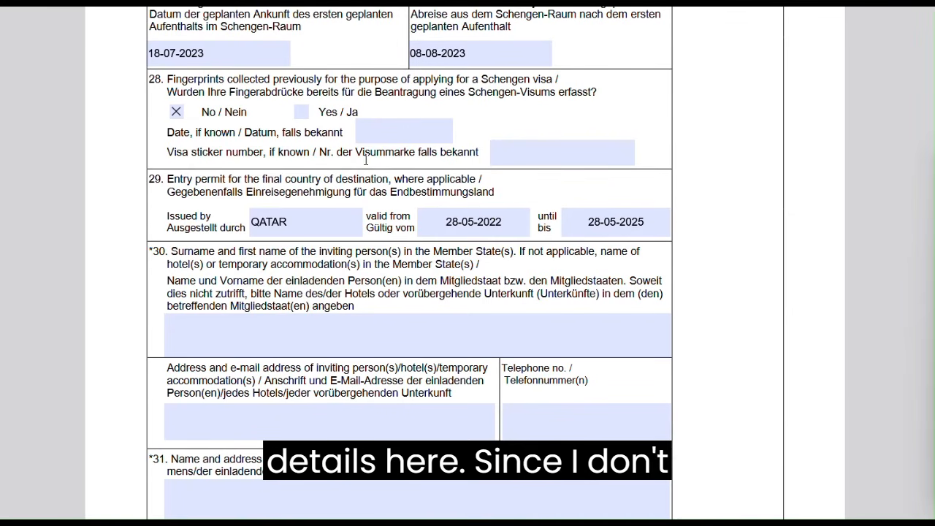
In section 32, tick 'by the applicant himself/herself', plus Cash and Credit Card
{"action": "scroll", "coordinate": [310, 268], "scroll_direction": "down", "scroll_amount": 2}
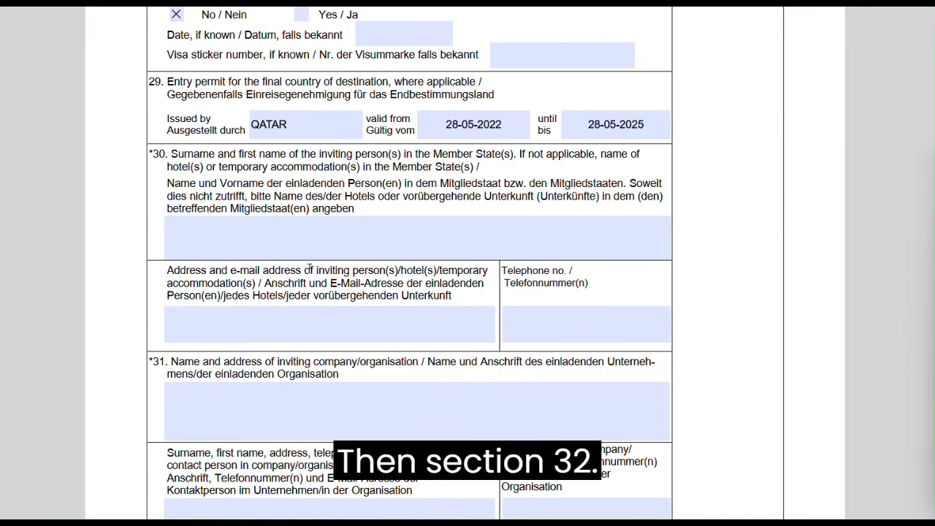
{"action": "left_click", "coordinate": [241, 258]}
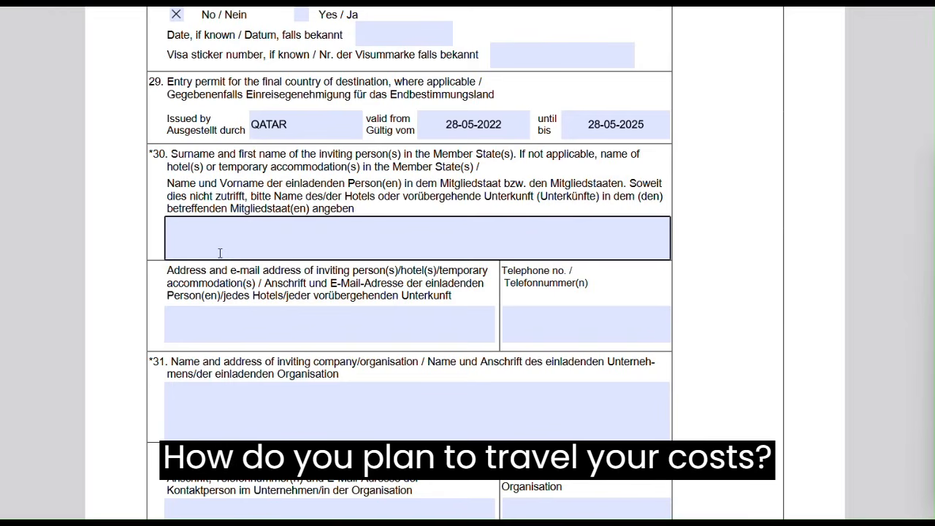
{"action": "scroll", "coordinate": [241, 329], "scroll_direction": "down", "scroll_amount": 2}
{"action": "scroll", "coordinate": [239, 329], "scroll_direction": "down", "scroll_amount": 5}
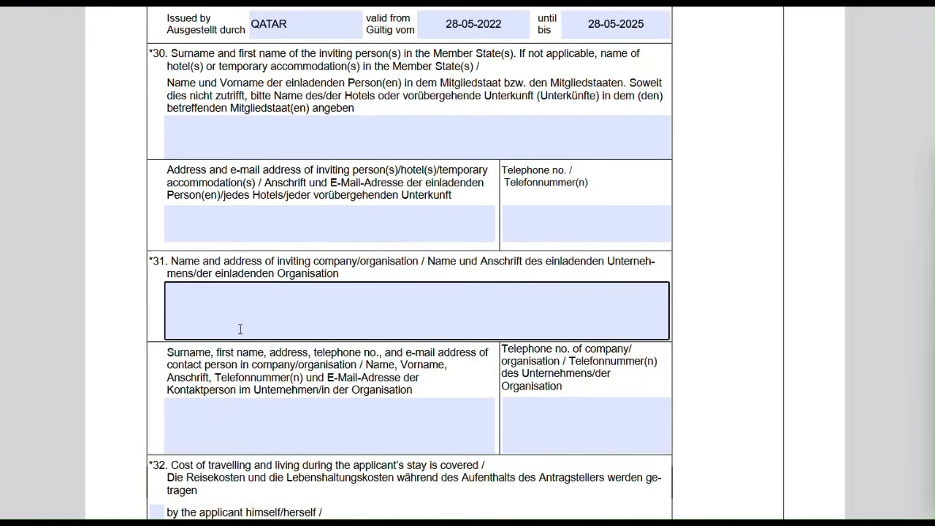
{"action": "scroll", "coordinate": [241, 330], "scroll_direction": "down", "scroll_amount": 2}
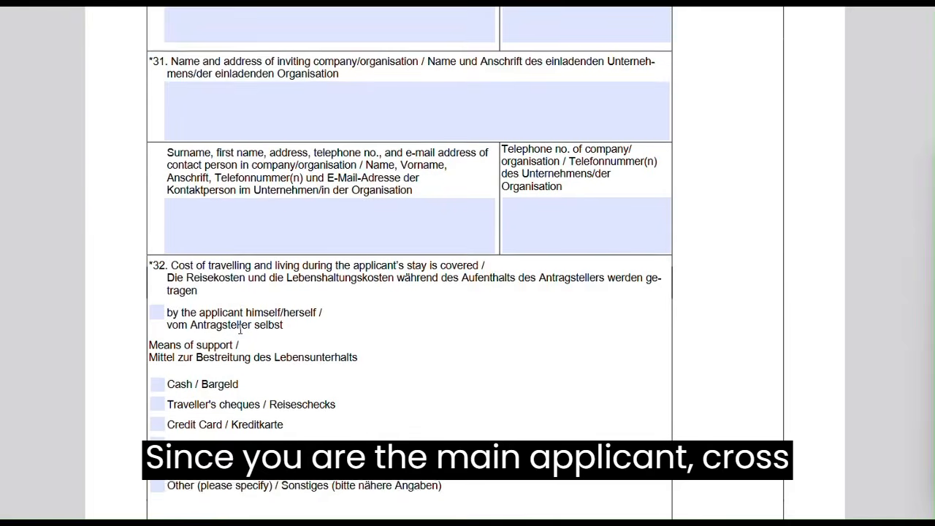
{"action": "scroll", "coordinate": [263, 239], "scroll_direction": "down", "scroll_amount": 1}
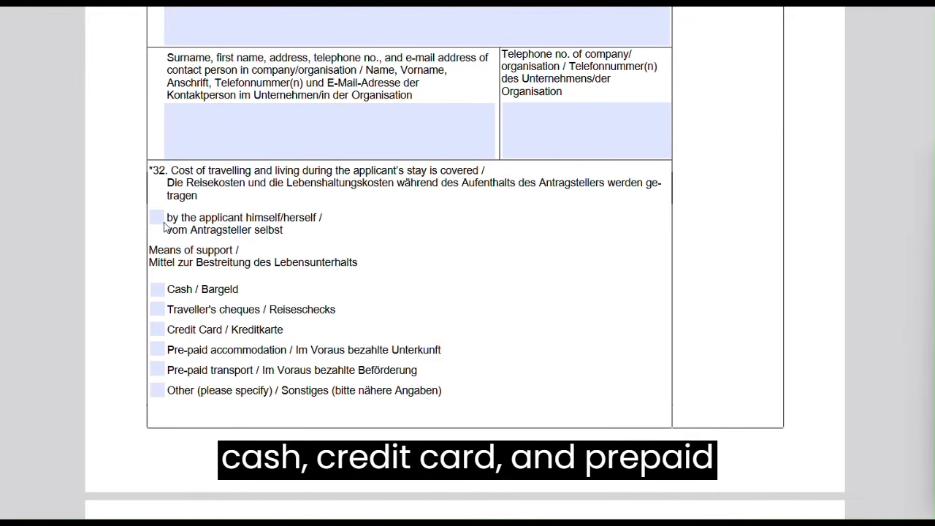
{"action": "left_click", "coordinate": [156, 218]}
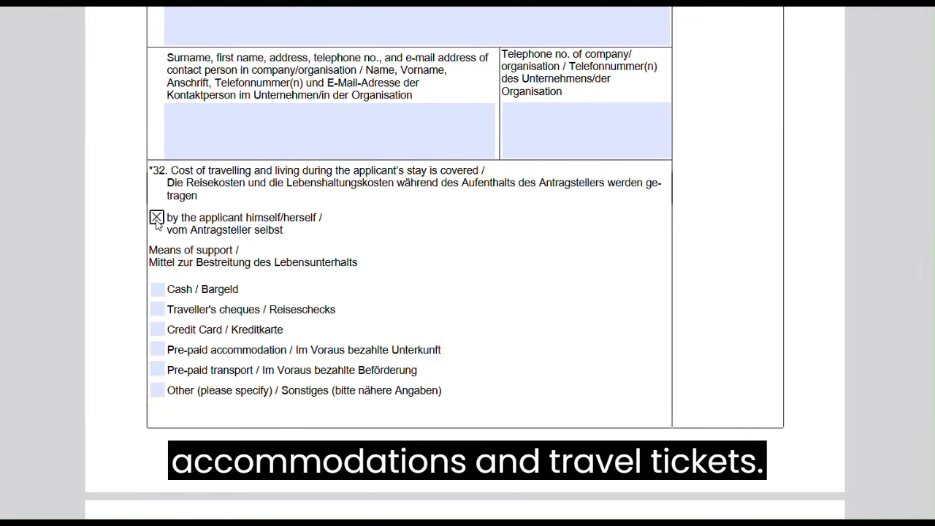
{"action": "left_click", "coordinate": [157, 289]}
{"action": "left_click", "coordinate": [157, 329]}
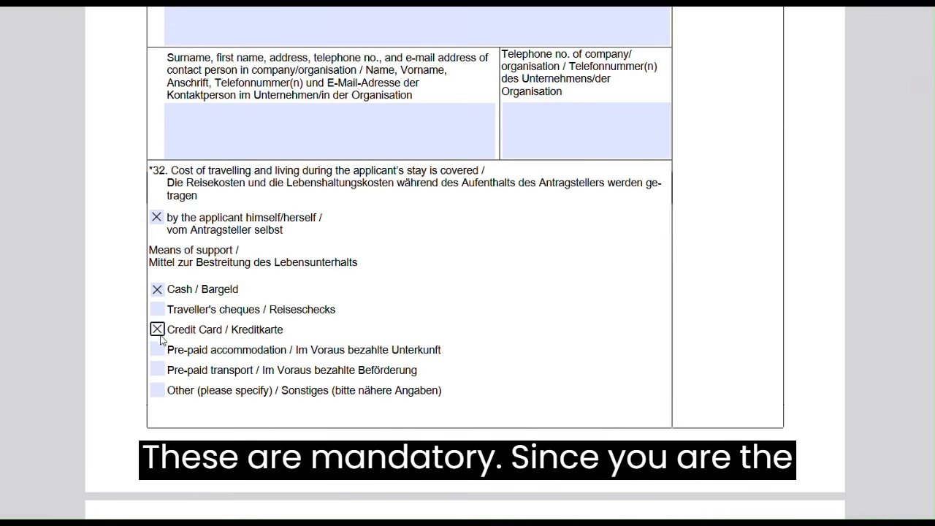